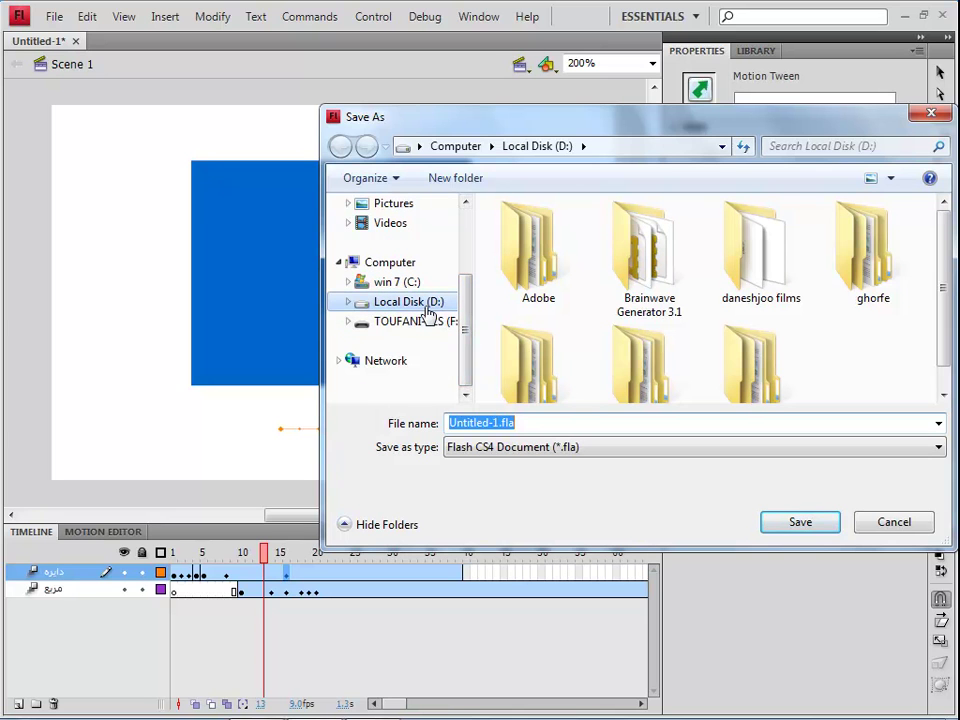
Choose the folder university train > alzahra-ms > jalase 8 on Local Disk (D:) as the save location.
{"action": "left_click_drag", "start_coordinate": [945, 300], "coordinate": [946, 355]}
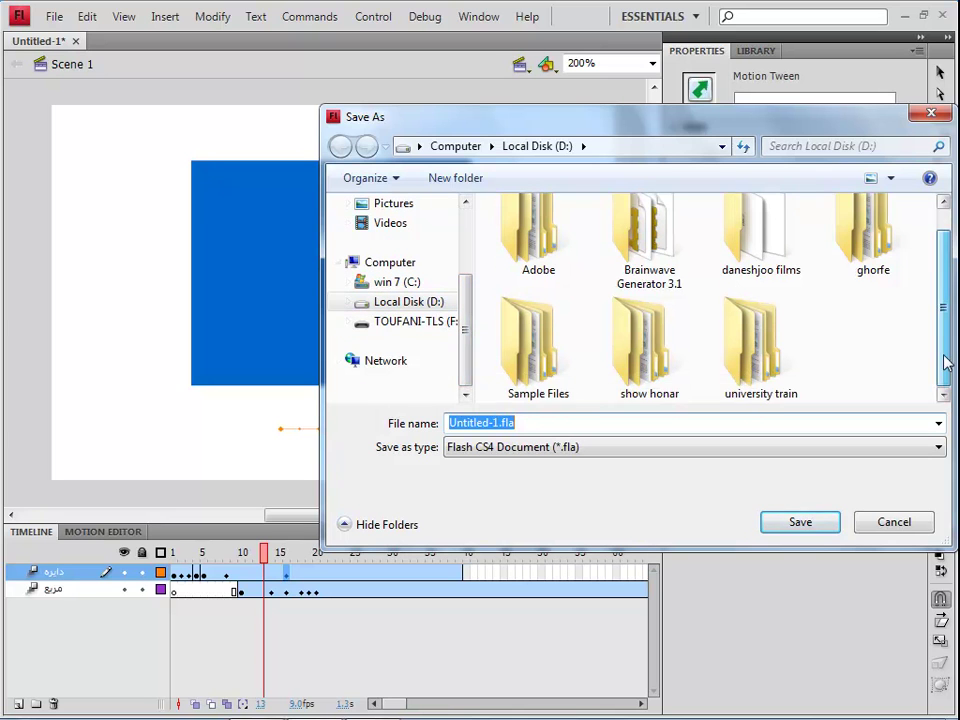
{"action": "left_click", "coordinate": [757, 365]}
{"action": "double_click", "coordinate": [757, 365]}
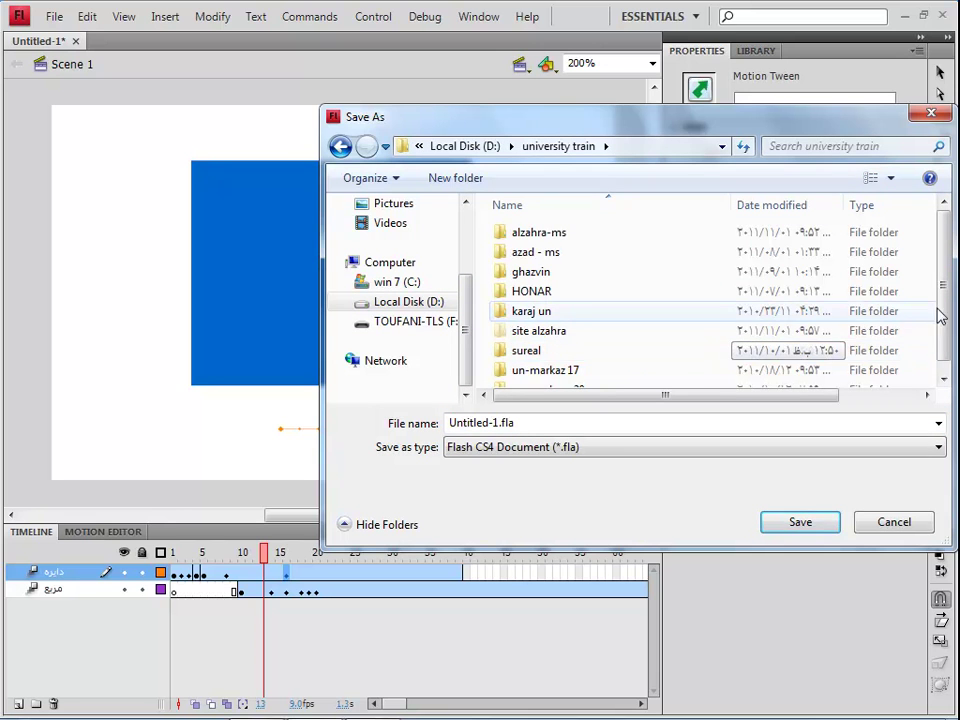
{"action": "left_click_drag", "start_coordinate": [944, 320], "coordinate": [946, 334]}
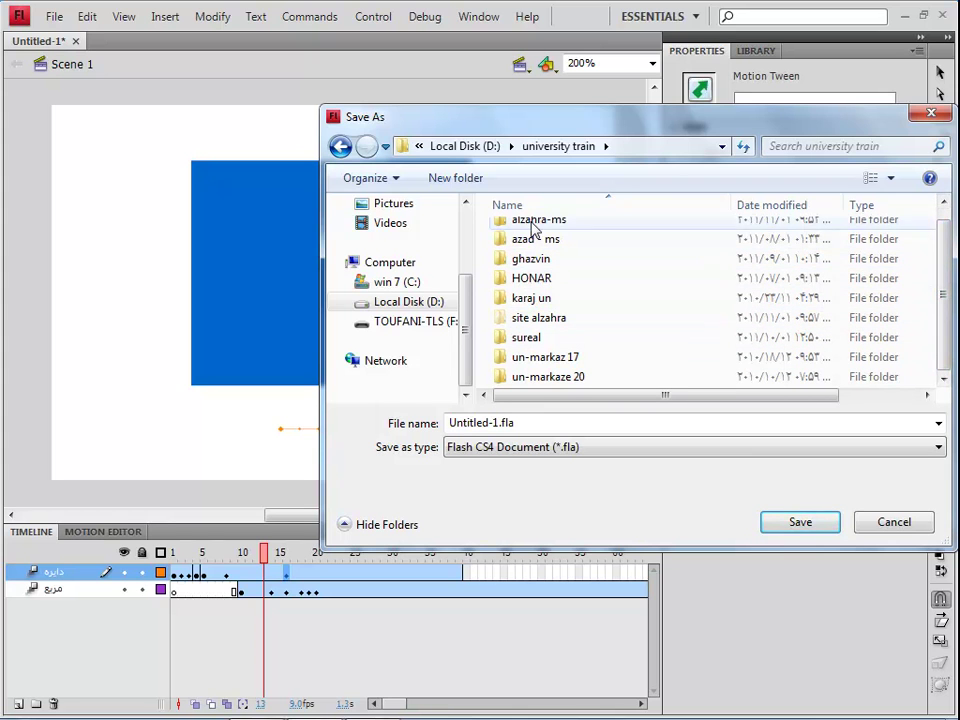
{"action": "left_click", "coordinate": [533, 226]}
{"action": "double_click", "coordinate": [543, 234]}
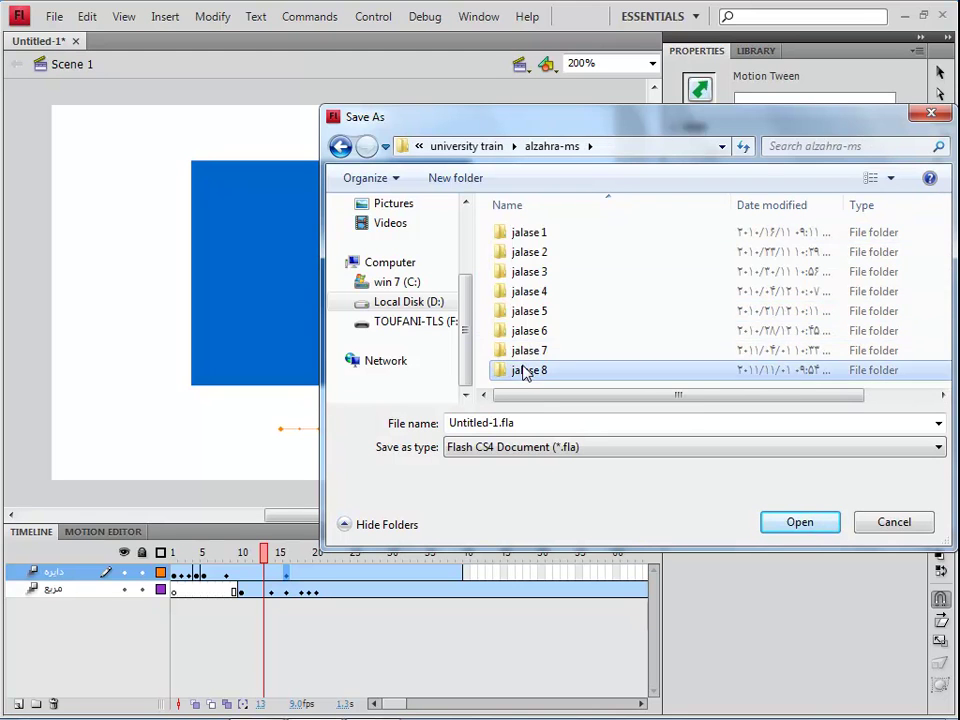
{"action": "double_click", "coordinate": [525, 372]}
Name the Flash CS4 document "mokab - dayereh" and save it.
{"action": "left_click", "coordinate": [549, 422]}
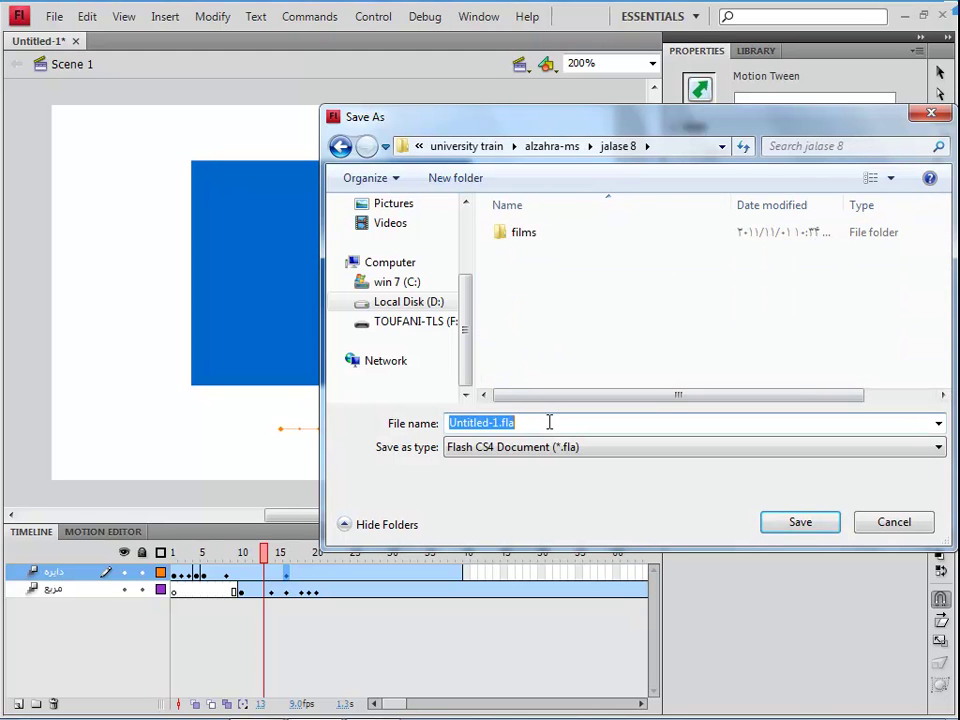
{"action": "type", "text": "تخنش"}
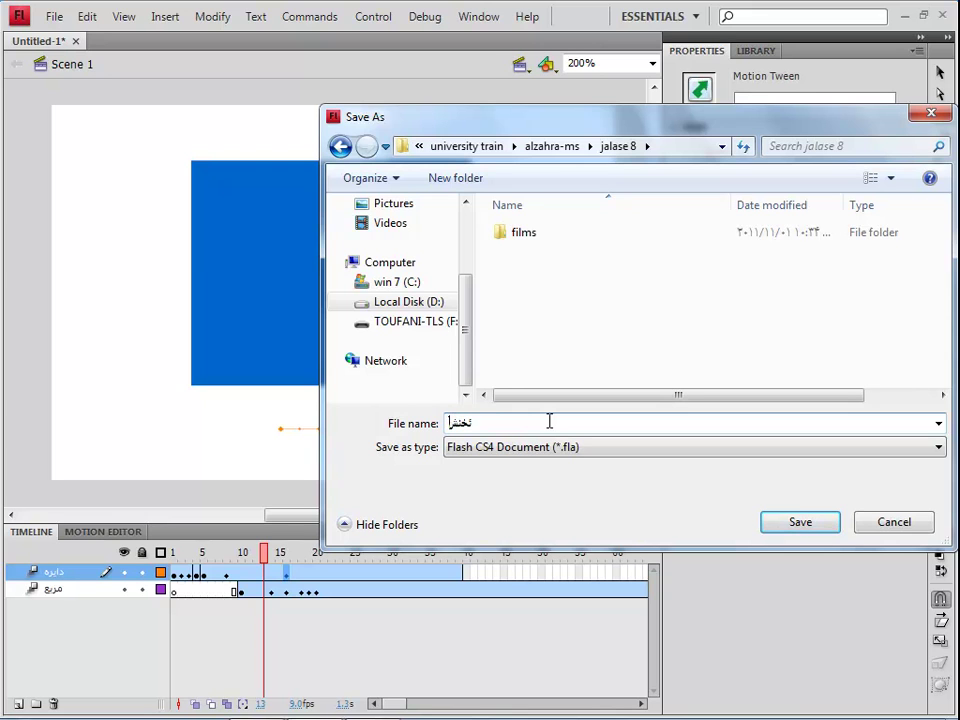
{"action": "key", "text": "BackSpace"}
{"action": "key", "text": "BackSpace"}
{"action": "key", "text": "BackSpace"}
{"action": "key", "text": "BackSpace"}
{"action": "type", "text": "mokab - dayereh"}
{"action": "key", "text": "Return"}
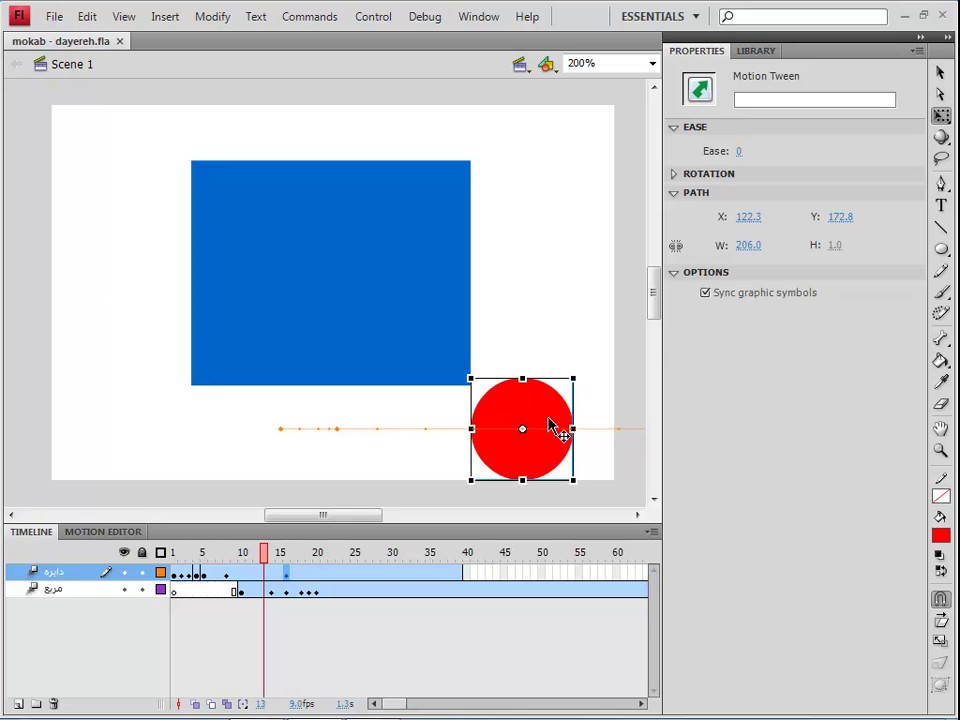
Switch to Windows Explorer and open the contents of the Adobe Flash Professional CS5 disc in drive E:.
{"action": "left_click", "coordinate": [904, 15]}
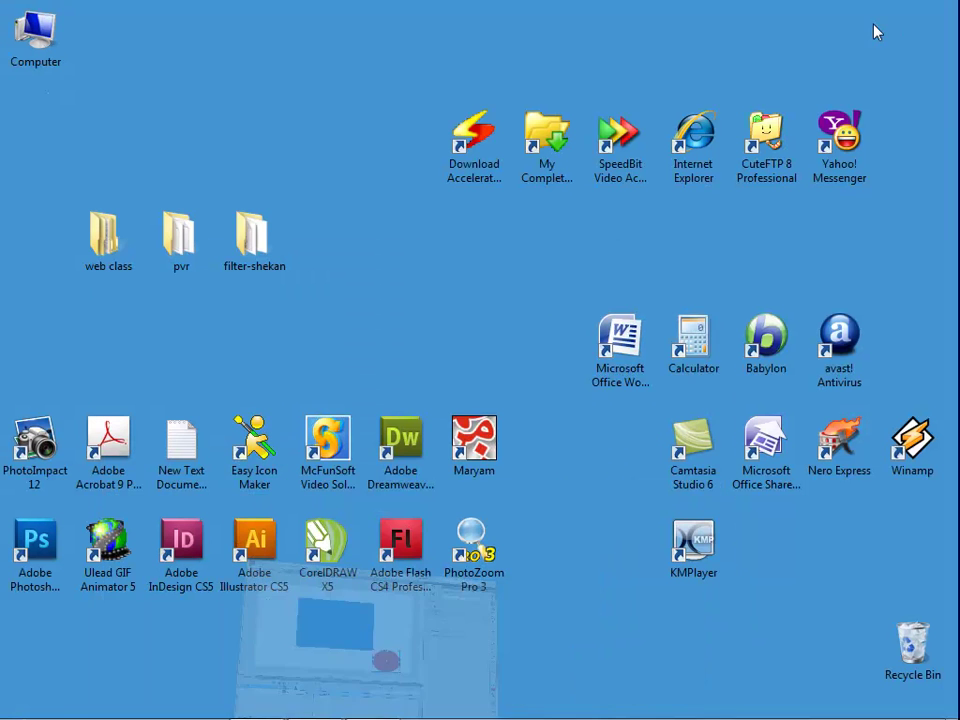
{"action": "double_click", "coordinate": [62, 32]}
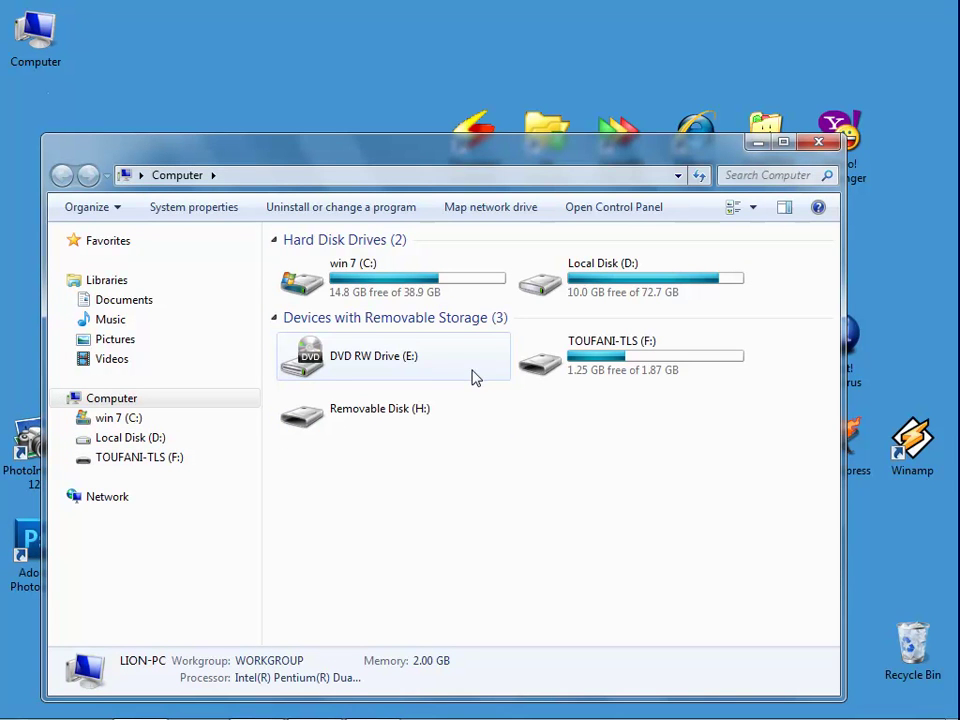
{"action": "mouse_move", "coordinate": [950, 712]}
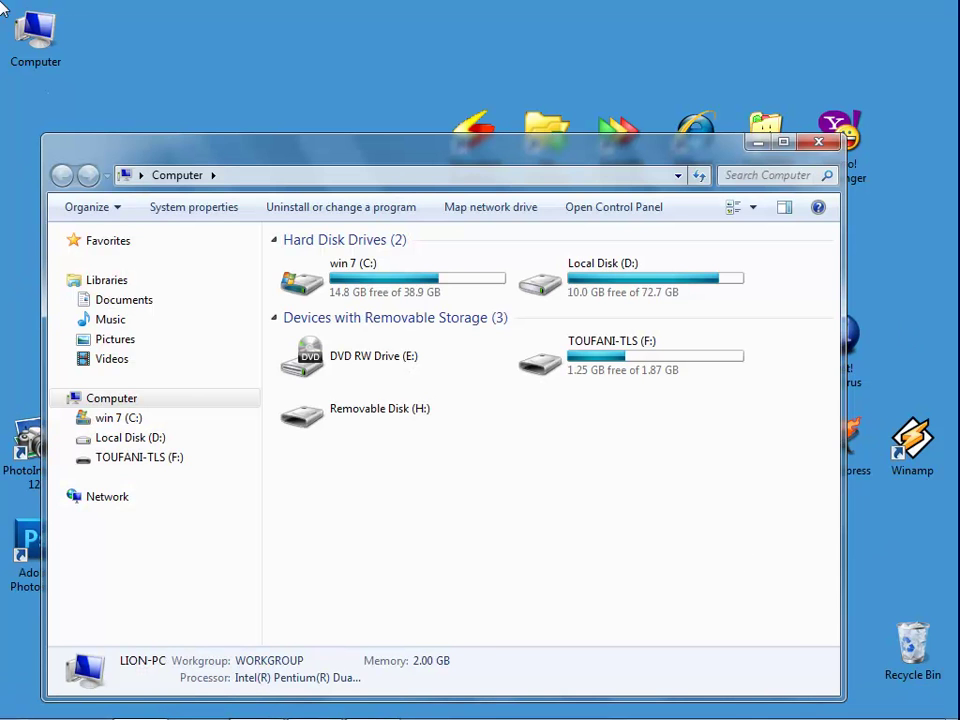
{"action": "left_click_drag", "start_coordinate": [183, 140], "coordinate": [184, 60]}
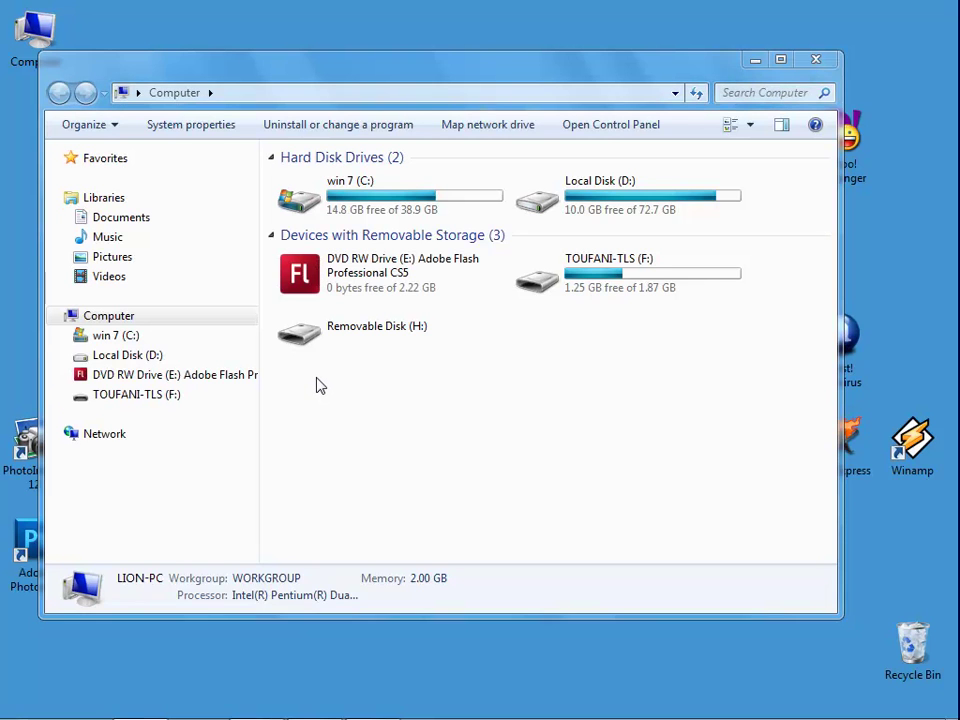
{"action": "left_click", "coordinate": [372, 284]}
{"action": "double_click", "coordinate": [372, 277]}
{"action": "right_click", "coordinate": [372, 274]}
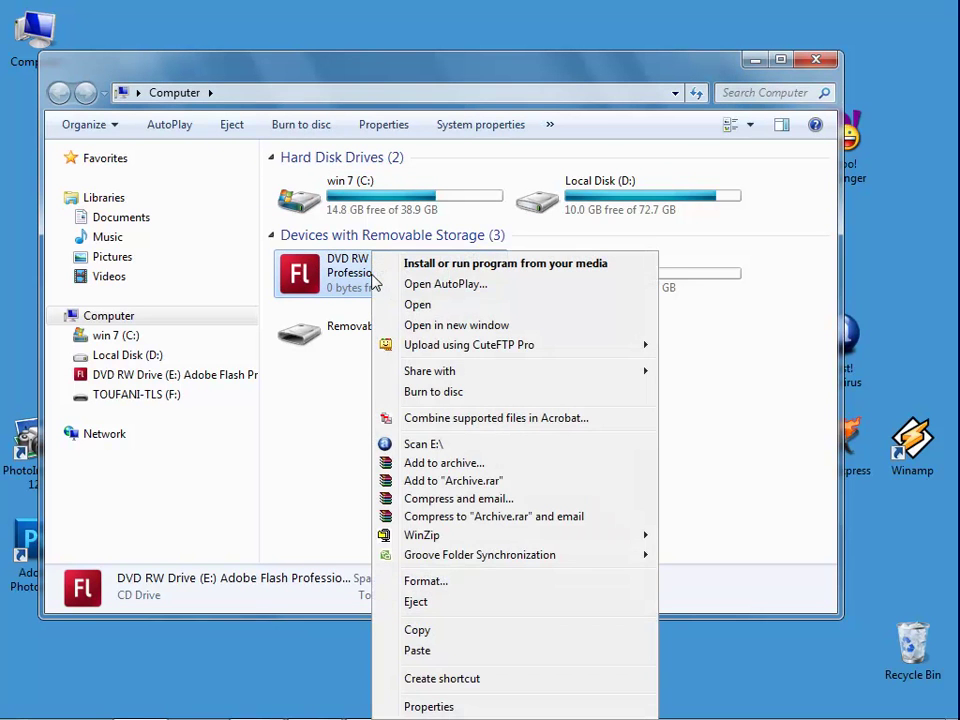
{"action": "left_click", "coordinate": [420, 308]}
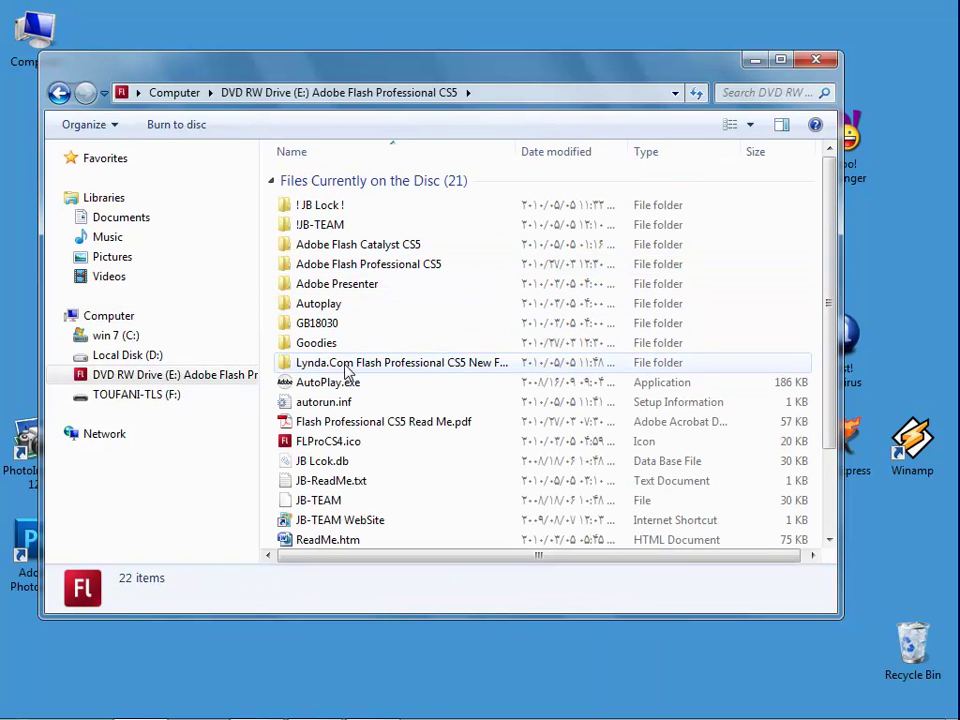
Look through the disc's Lynda.Com Flash Professional CS5 New Features folder and its 00.00.Introduction subfolder, close Explorer and return to Flash.
{"action": "left_click", "coordinate": [347, 364]}
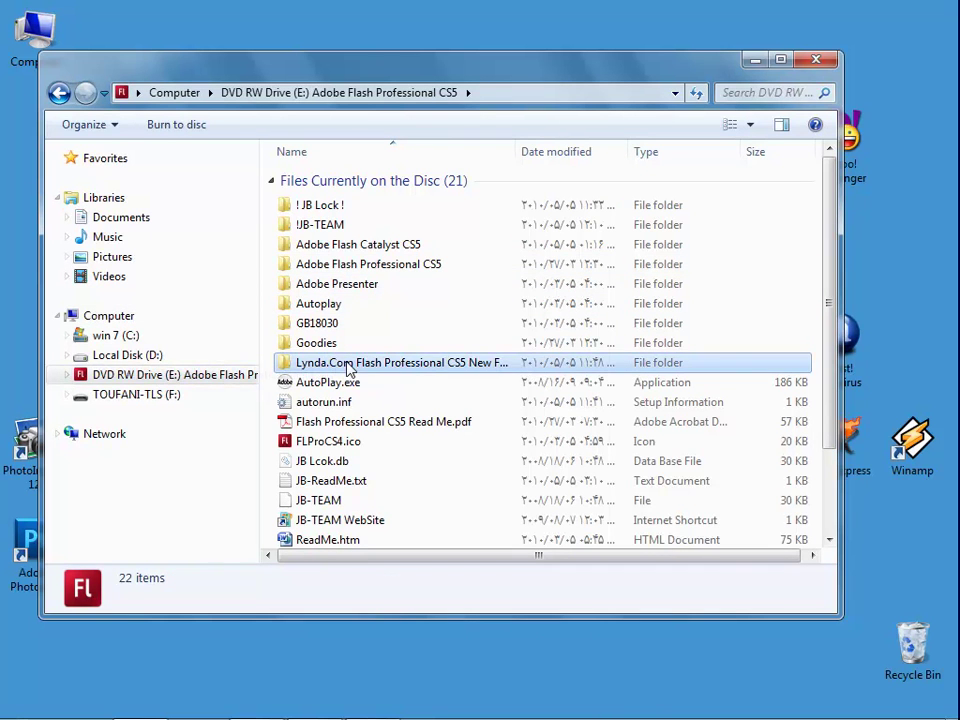
{"action": "double_click", "coordinate": [347, 365]}
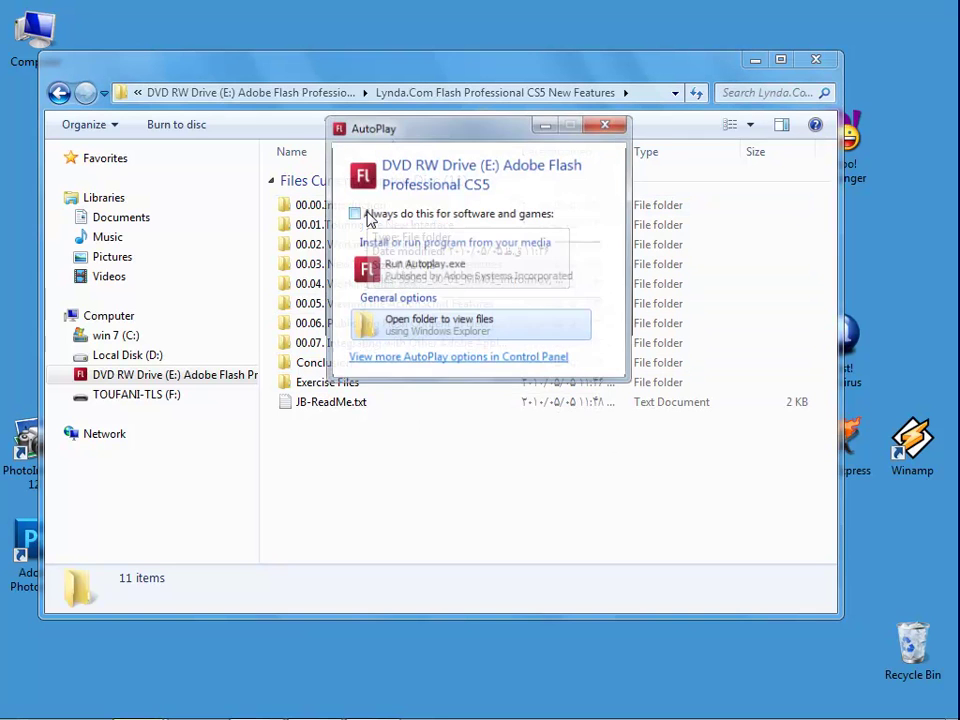
{"action": "left_click", "coordinate": [605, 125]}
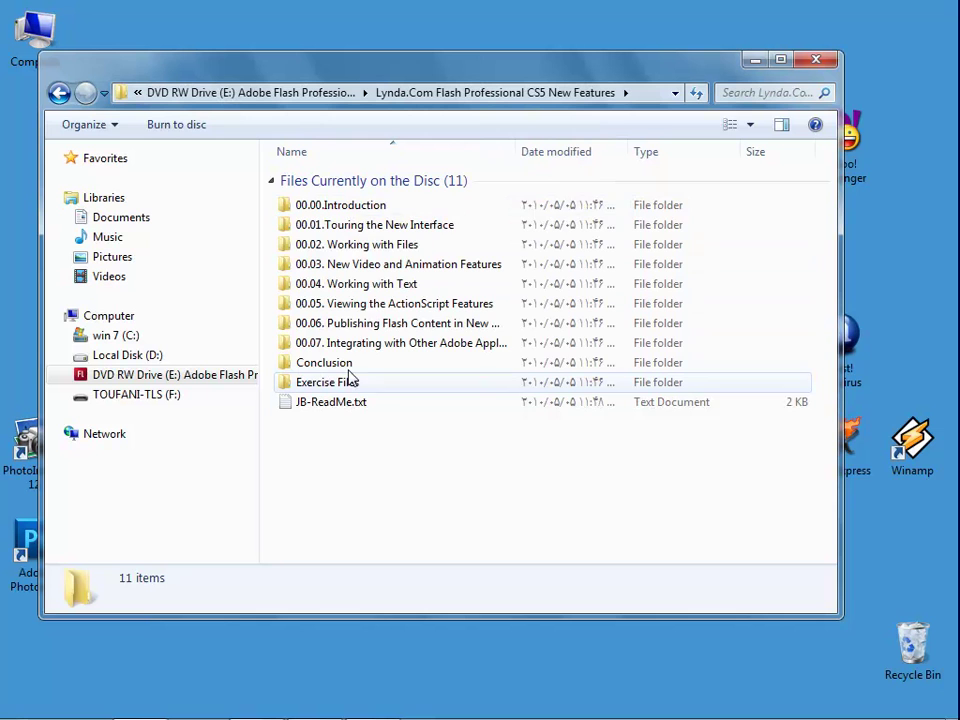
{"action": "double_click", "coordinate": [365, 205]}
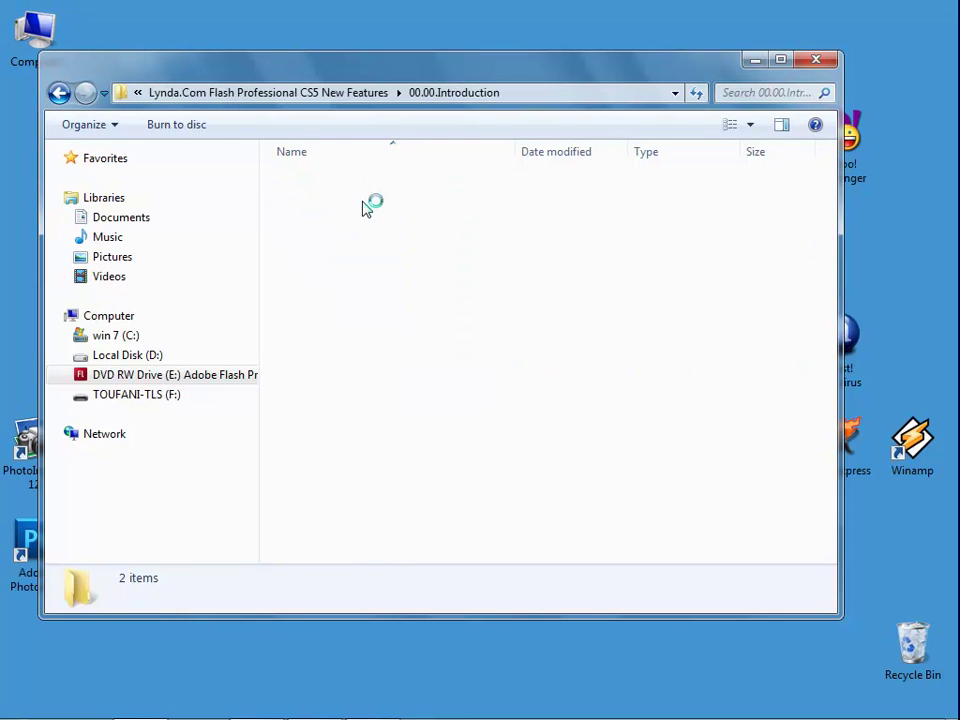
{"action": "left_click", "coordinate": [385, 93]}
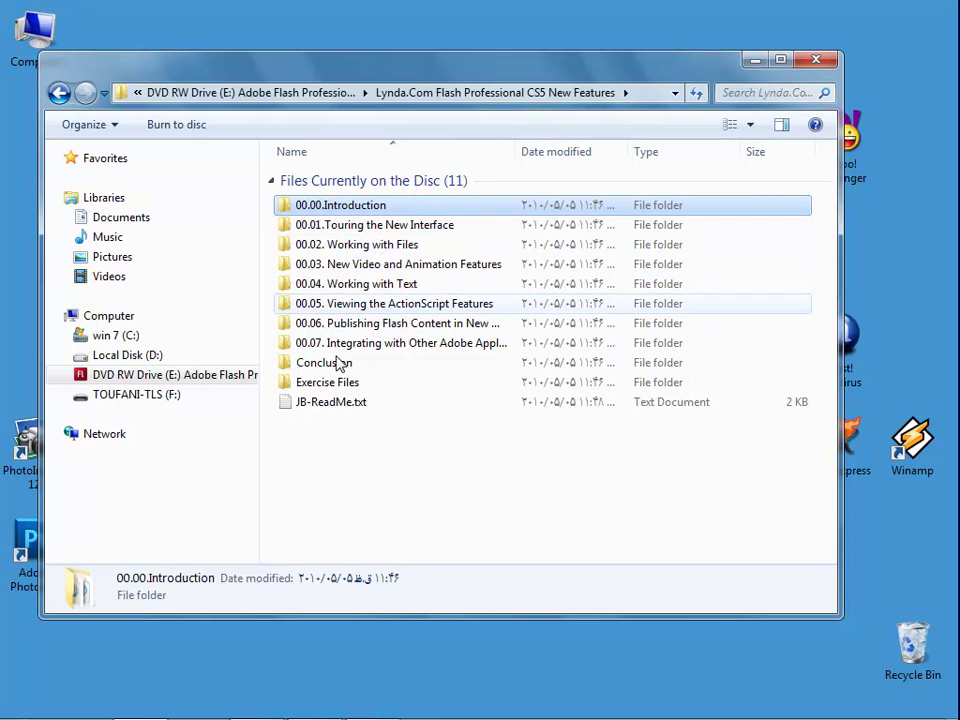
{"action": "left_click", "coordinate": [330, 93]}
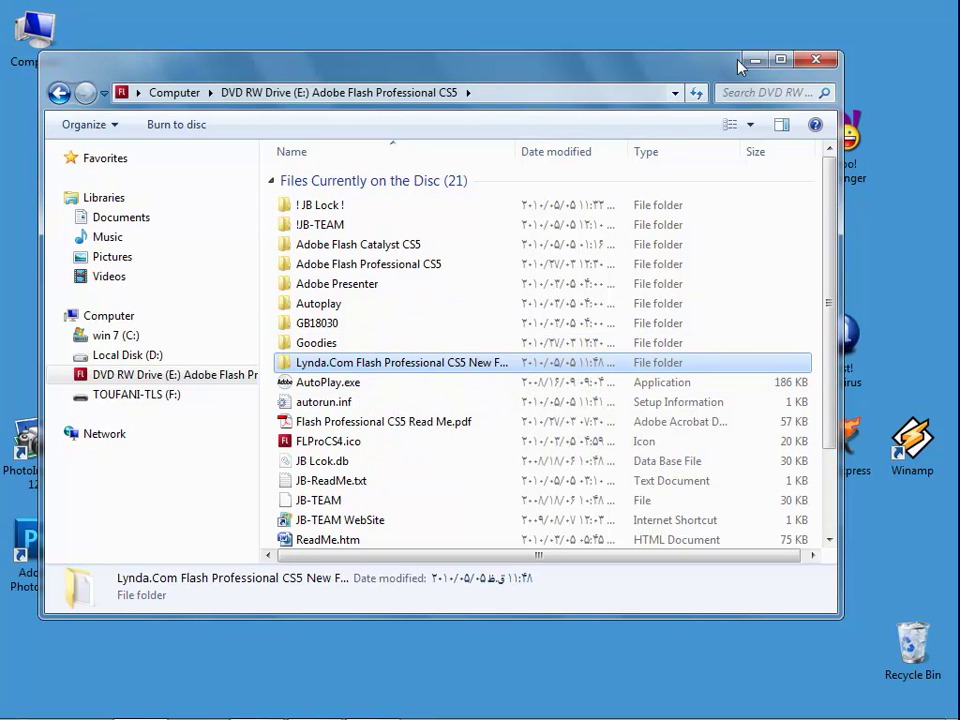
{"action": "left_click", "coordinate": [812, 60]}
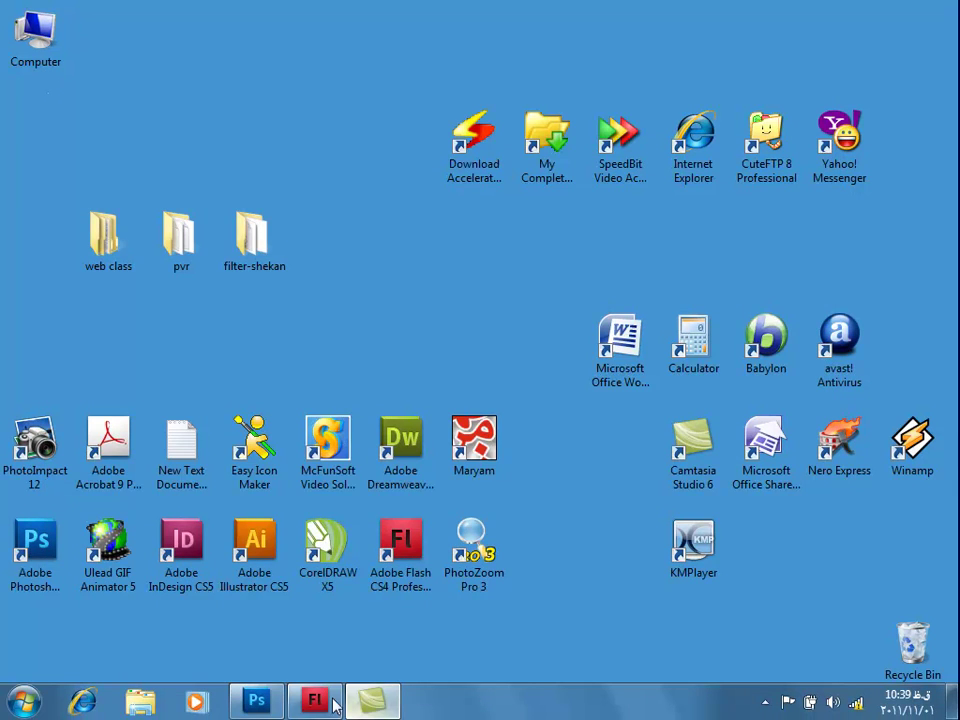
{"action": "left_click", "coordinate": [326, 702]}
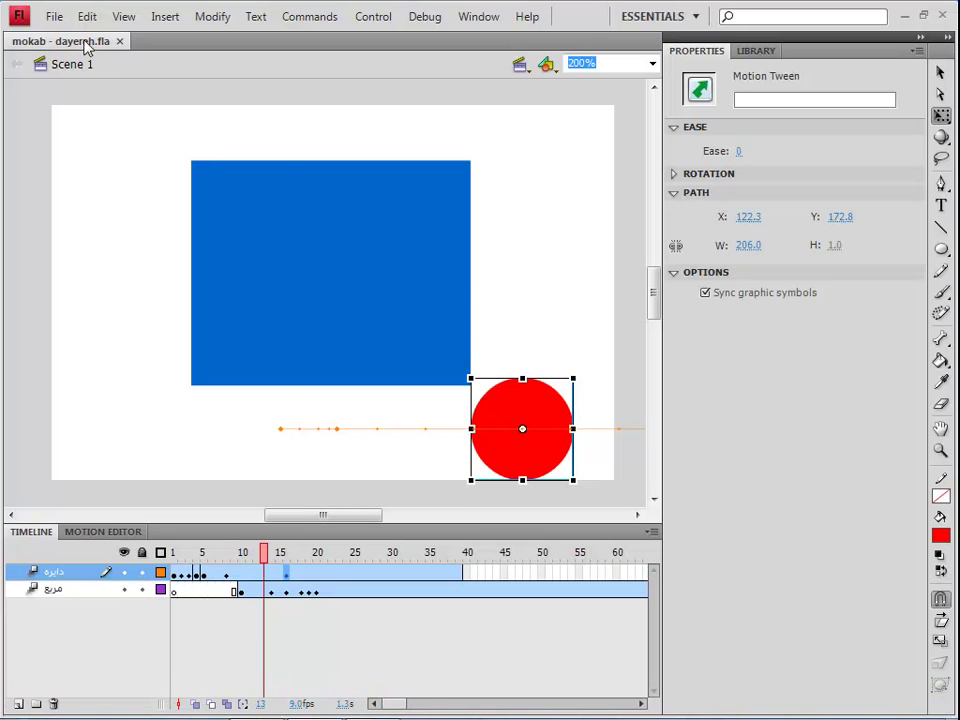
{"action": "left_click", "coordinate": [57, 18]}
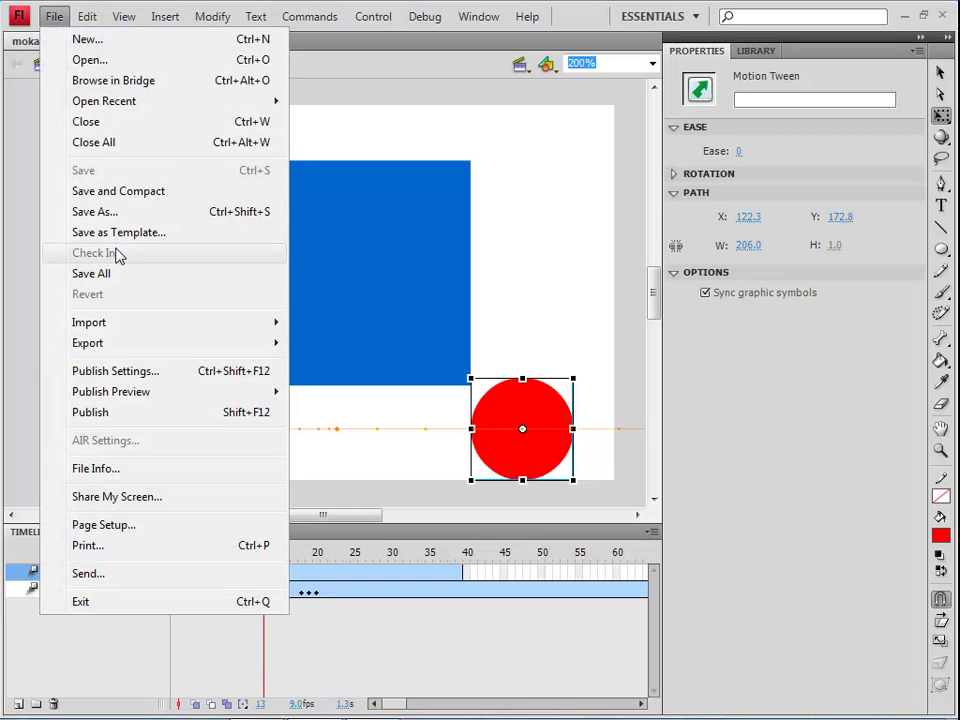
{"action": "left_click", "coordinate": [108, 219]}
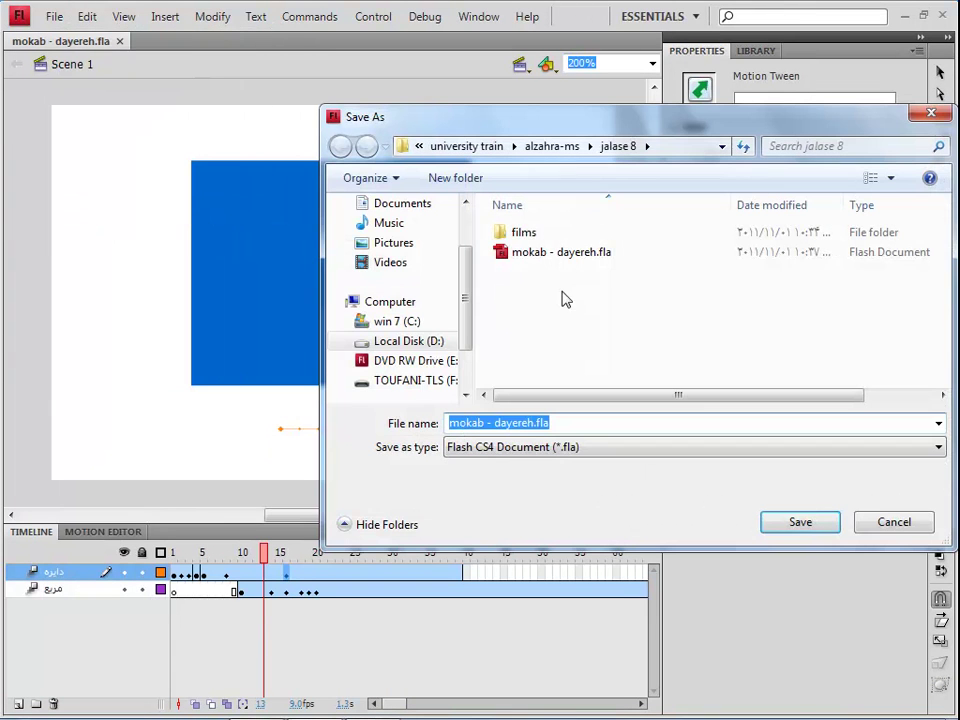
{"action": "left_click", "coordinate": [921, 528]}
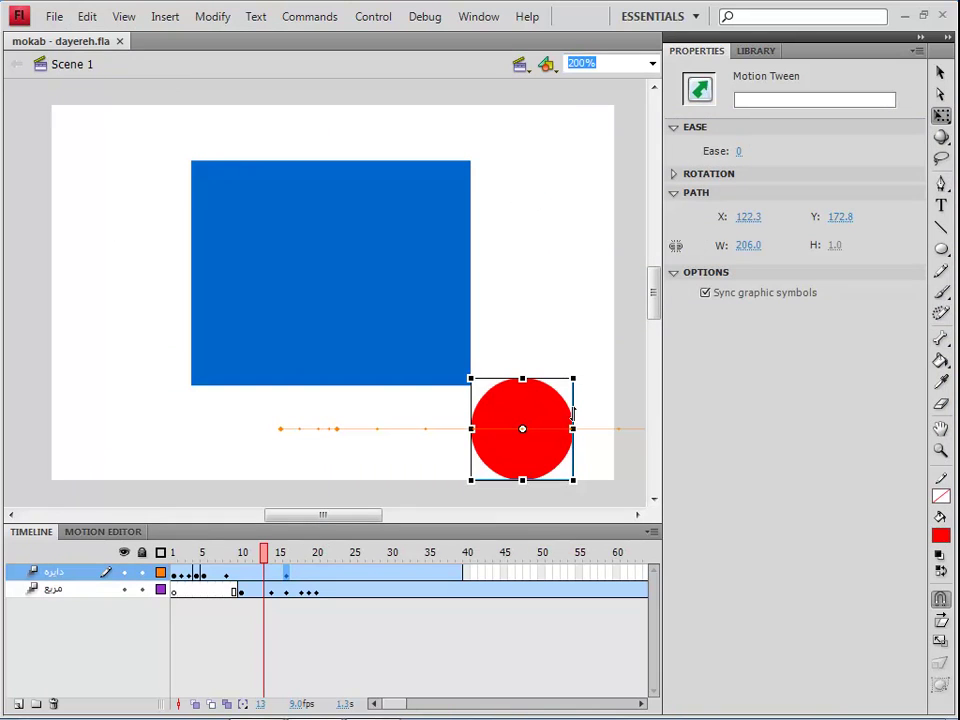
Publish the mokab - dayereh document with its current publish settings.
{"action": "left_click", "coordinate": [52, 17]}
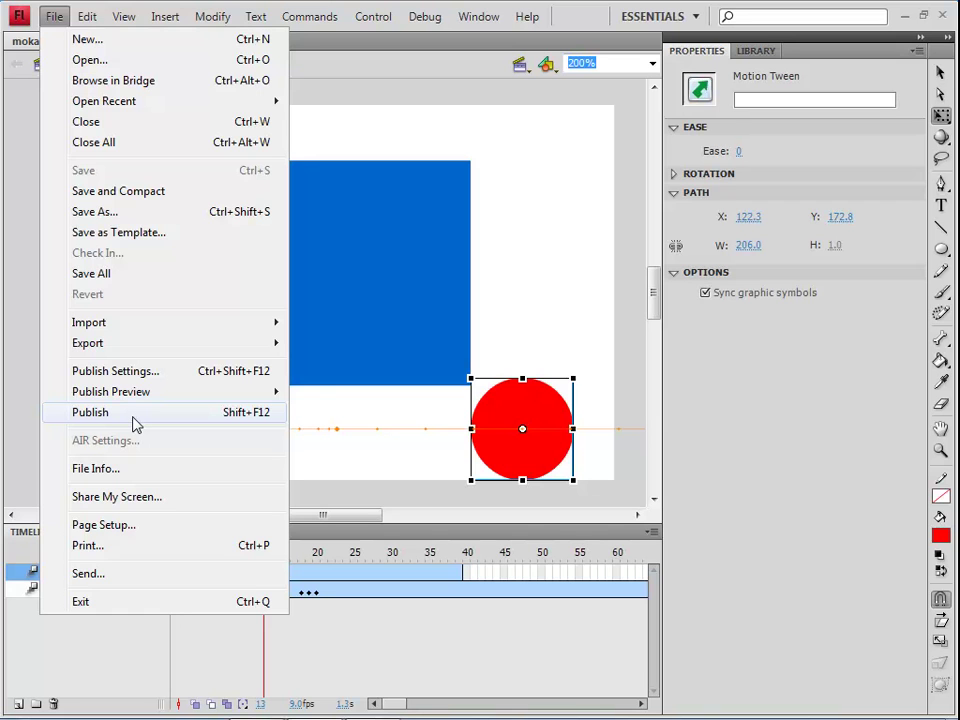
{"action": "left_click", "coordinate": [136, 413]}
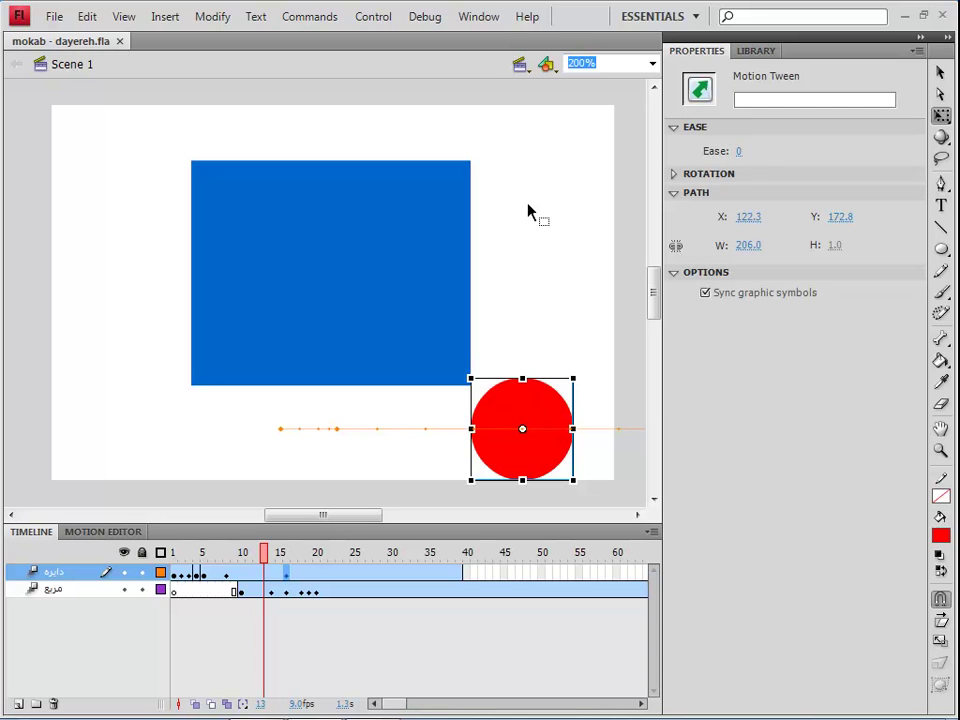
Switch to Windows Explorer and open the folder university train > alzahra-ms > jalase 8 on Local Disk (D:).
{"action": "left_click", "coordinate": [906, 17]}
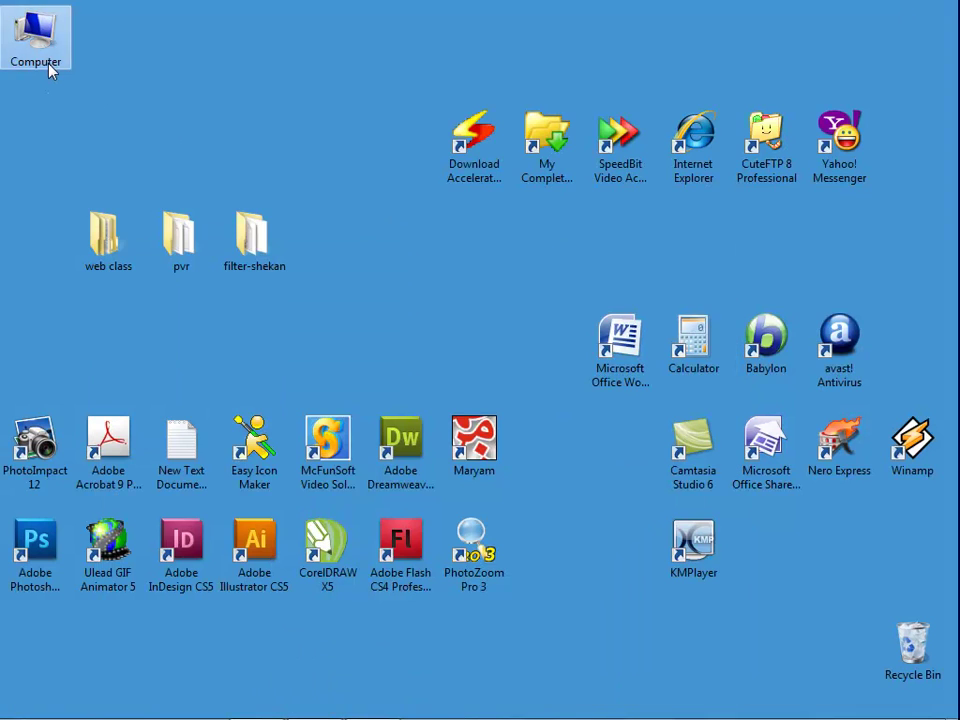
{"action": "double_click", "coordinate": [38, 48]}
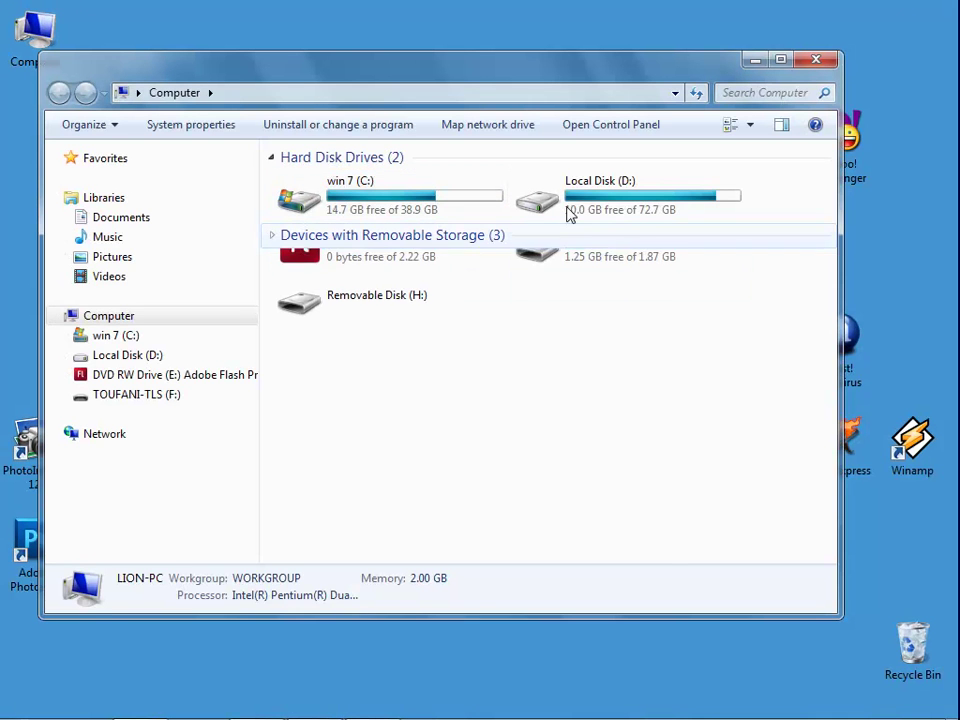
{"action": "double_click", "coordinate": [568, 208]}
{"action": "left_click", "coordinate": [765, 702]}
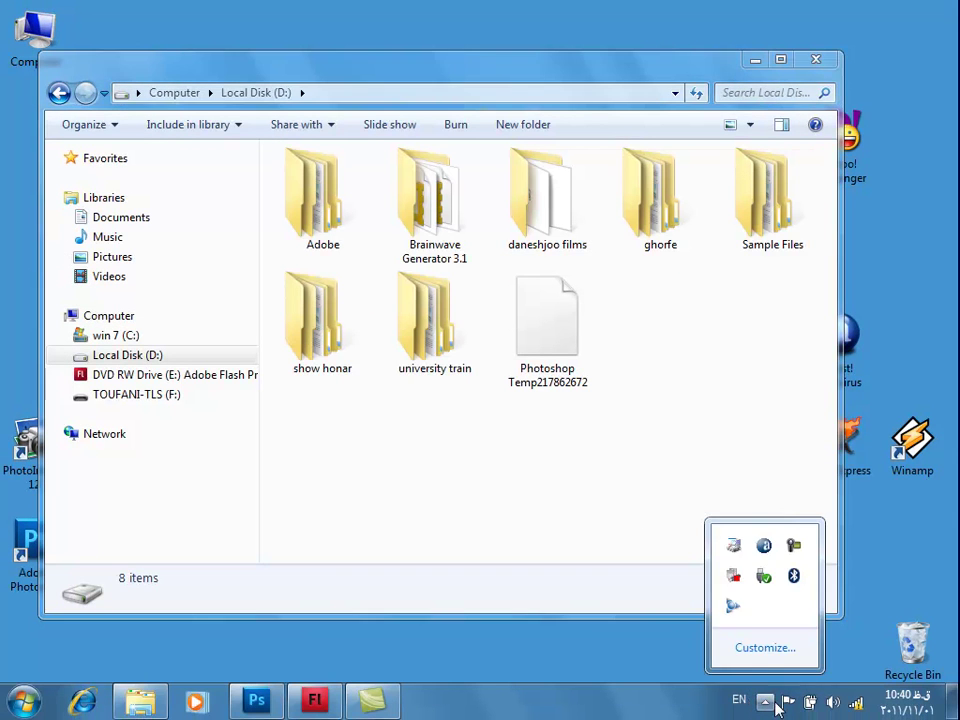
{"action": "left_click", "coordinate": [453, 341]}
{"action": "double_click", "coordinate": [453, 341]}
{"action": "left_click", "coordinate": [343, 182]}
{"action": "double_click", "coordinate": [343, 182]}
{"action": "double_click", "coordinate": [345, 331]}
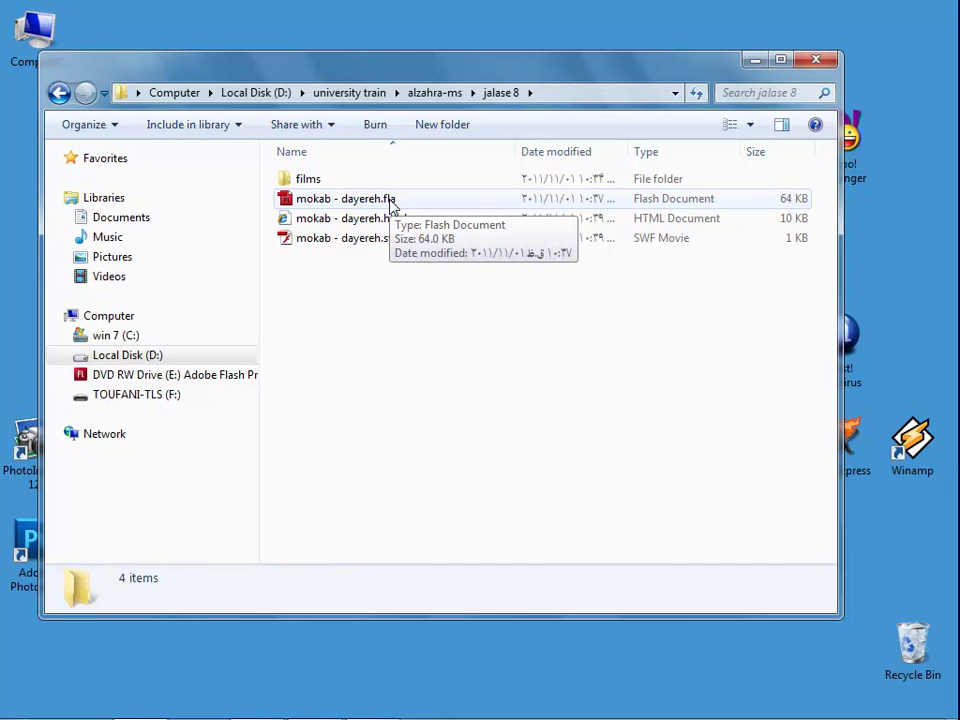
Open mokab - dayereh.html in Internet Explorer, allow its blocked content to view the animation, and close the browser.
{"action": "left_click", "coordinate": [338, 220]}
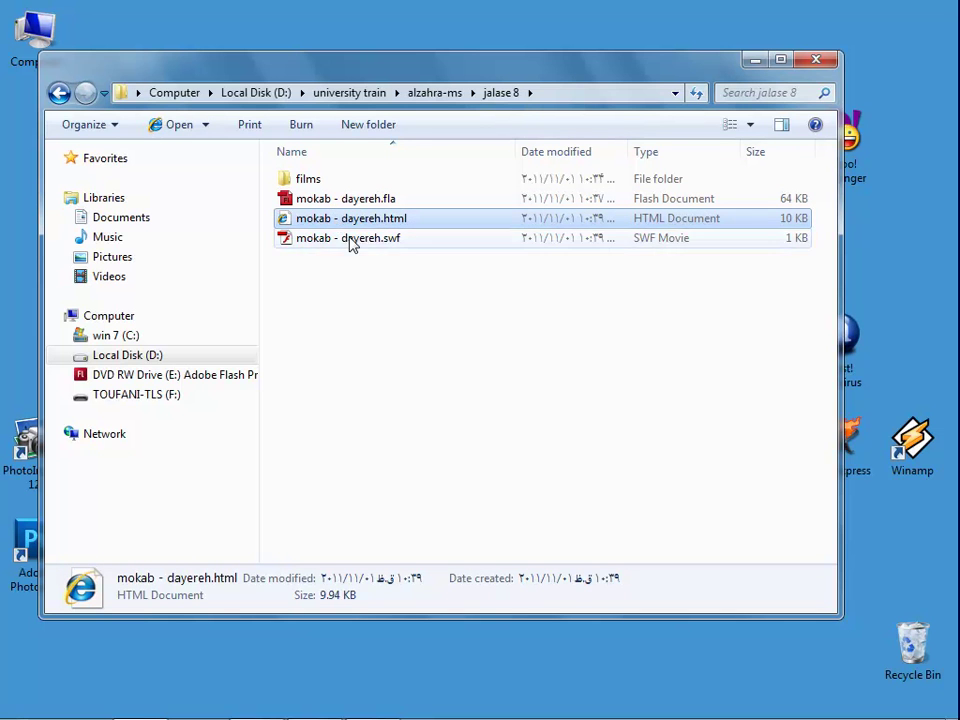
{"action": "left_click", "coordinate": [352, 243]}
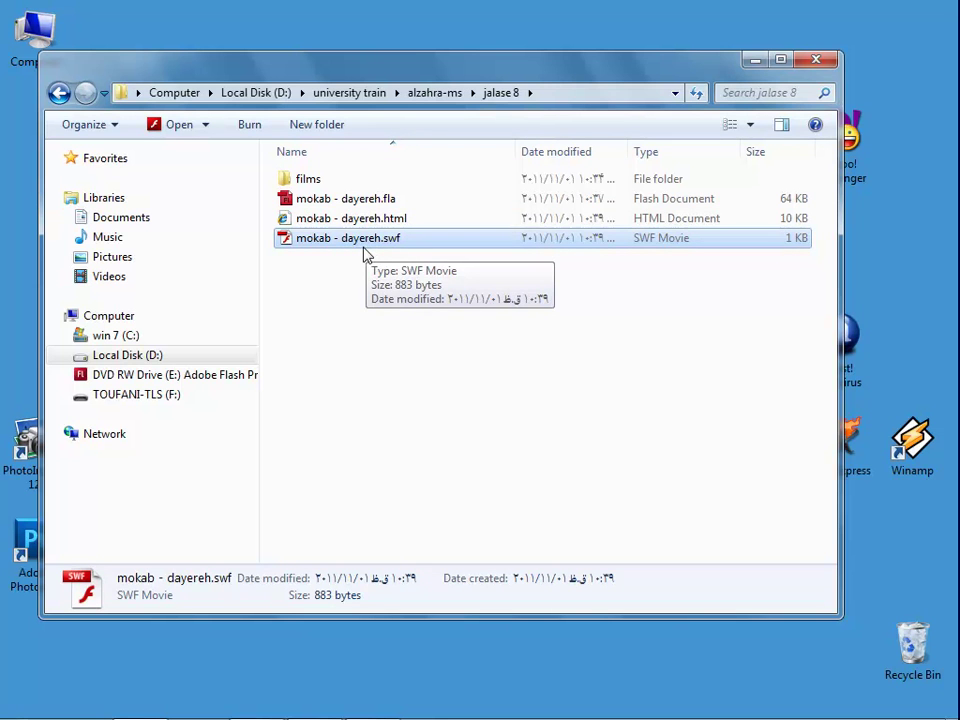
{"action": "left_click", "coordinate": [358, 228]}
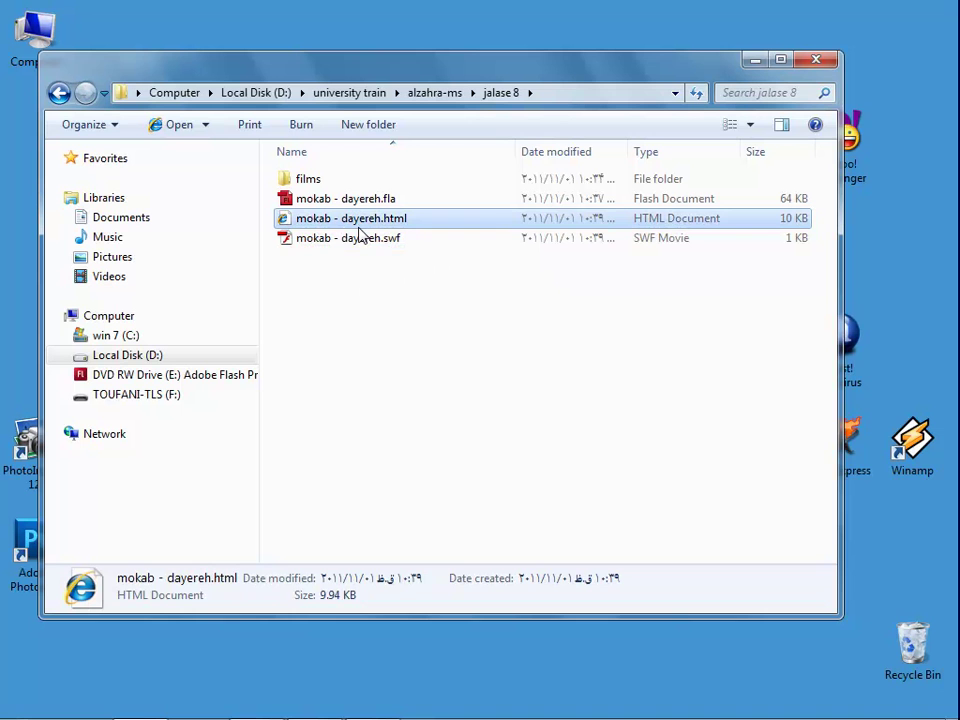
{"action": "double_click", "coordinate": [357, 224]}
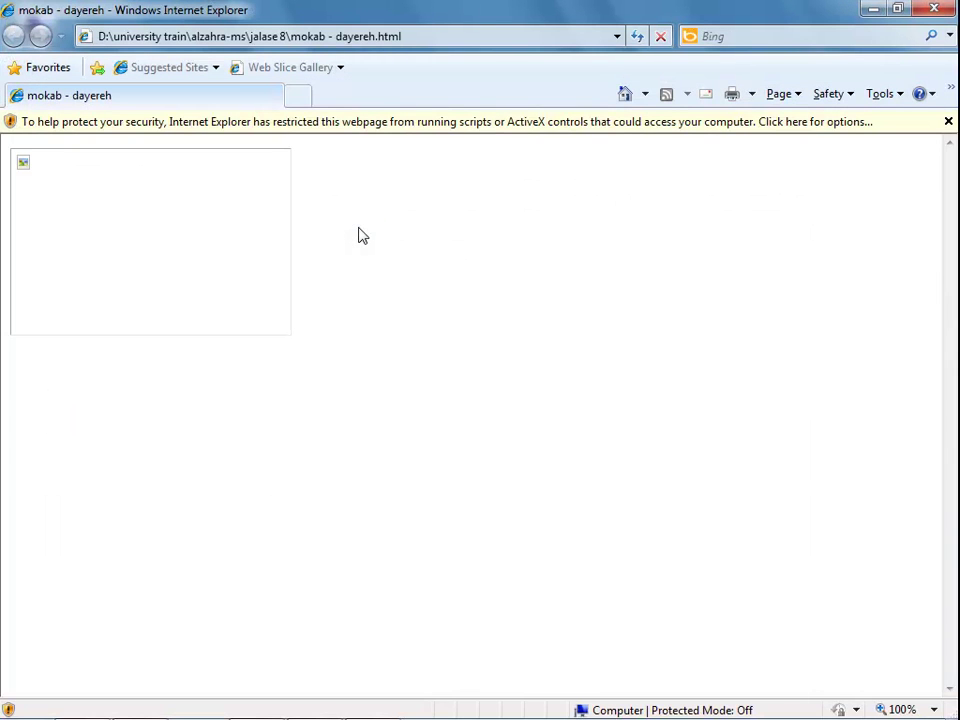
{"action": "left_click", "coordinate": [331, 121]}
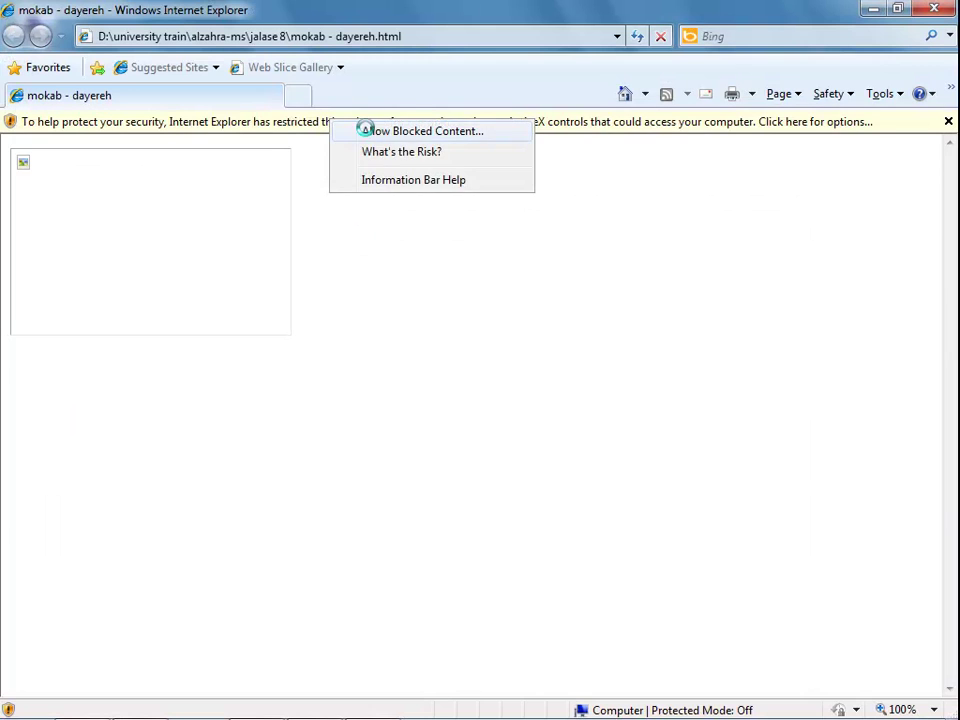
{"action": "left_click", "coordinate": [366, 132]}
{"action": "left_click", "coordinate": [528, 447]}
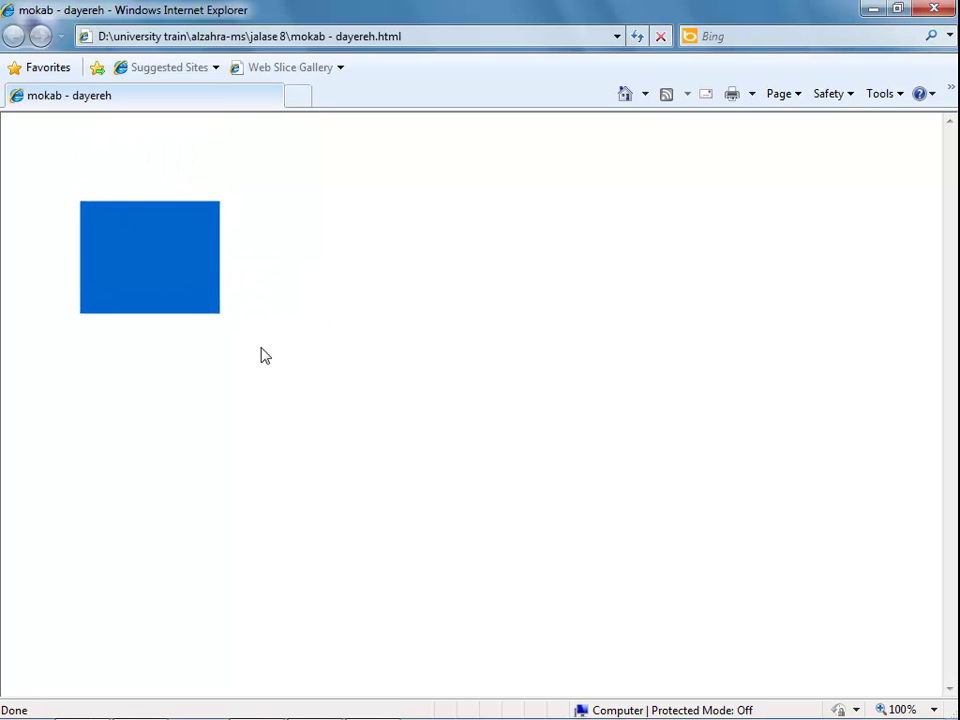
{"action": "left_click", "coordinate": [934, 9]}
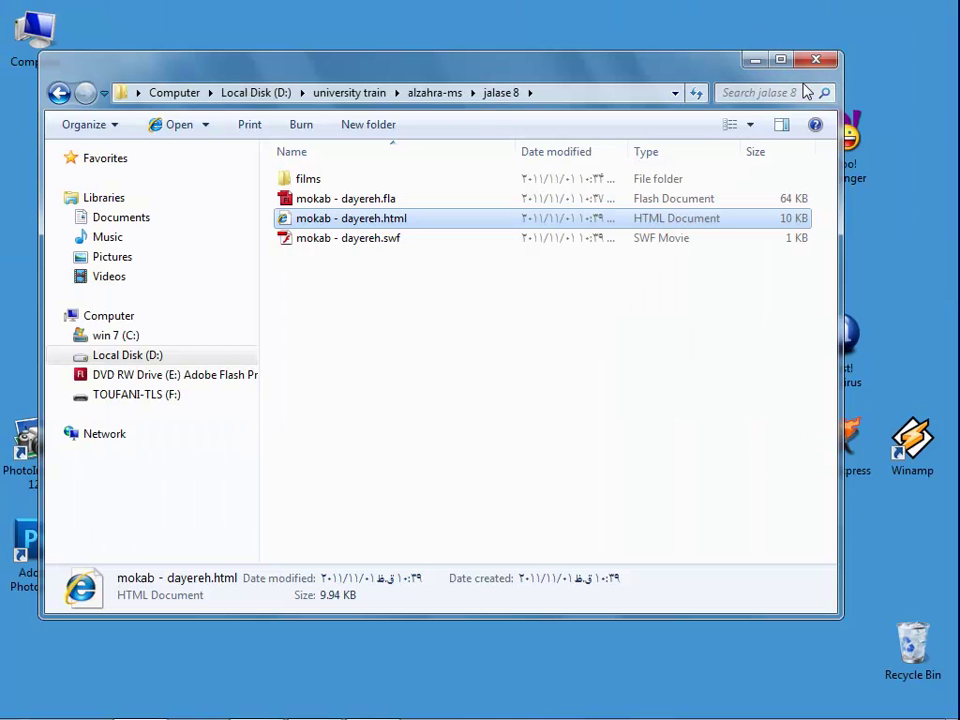
Copy the global site folder from jalase 7 into jalase 8.
{"action": "left_click", "coordinate": [374, 240]}
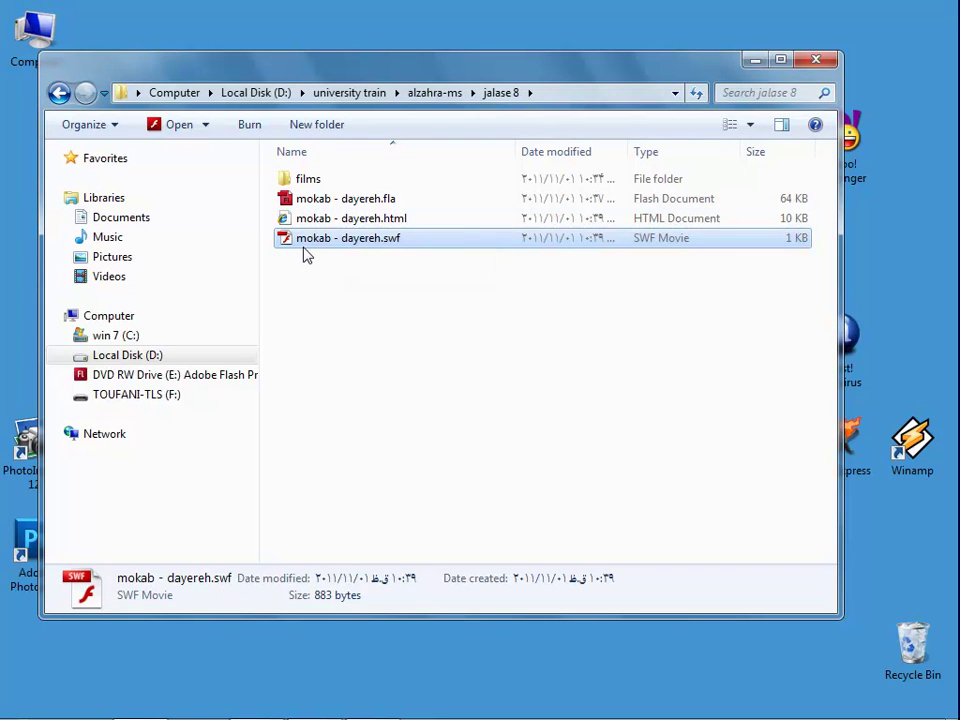
{"action": "left_click", "coordinate": [421, 100]}
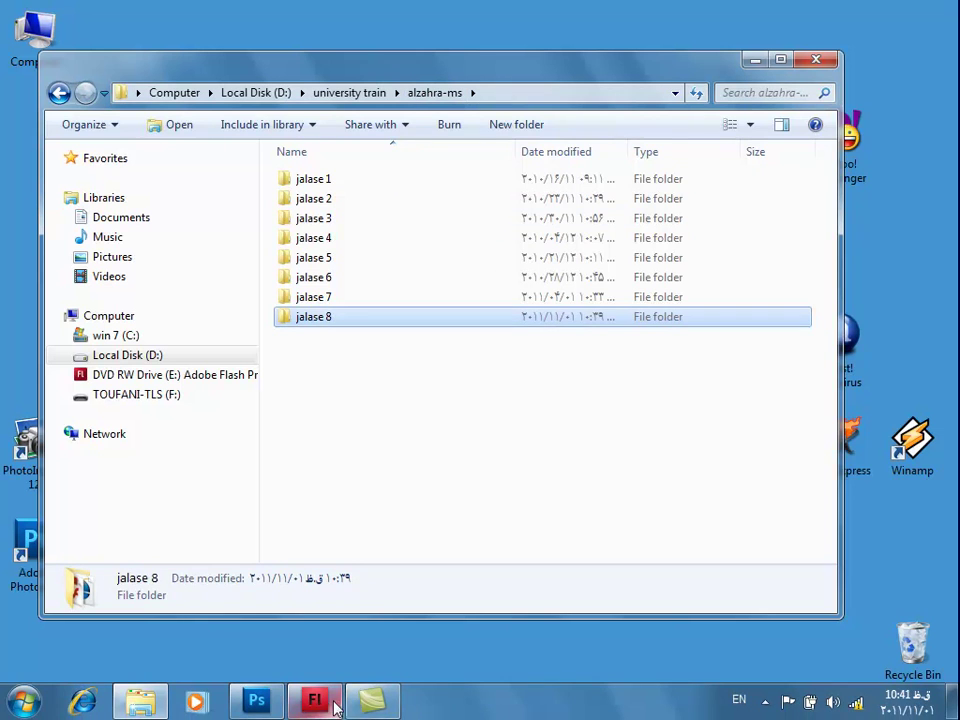
{"action": "left_click", "coordinate": [330, 298]}
{"action": "double_click", "coordinate": [330, 298]}
{"action": "left_click", "coordinate": [326, 230]}
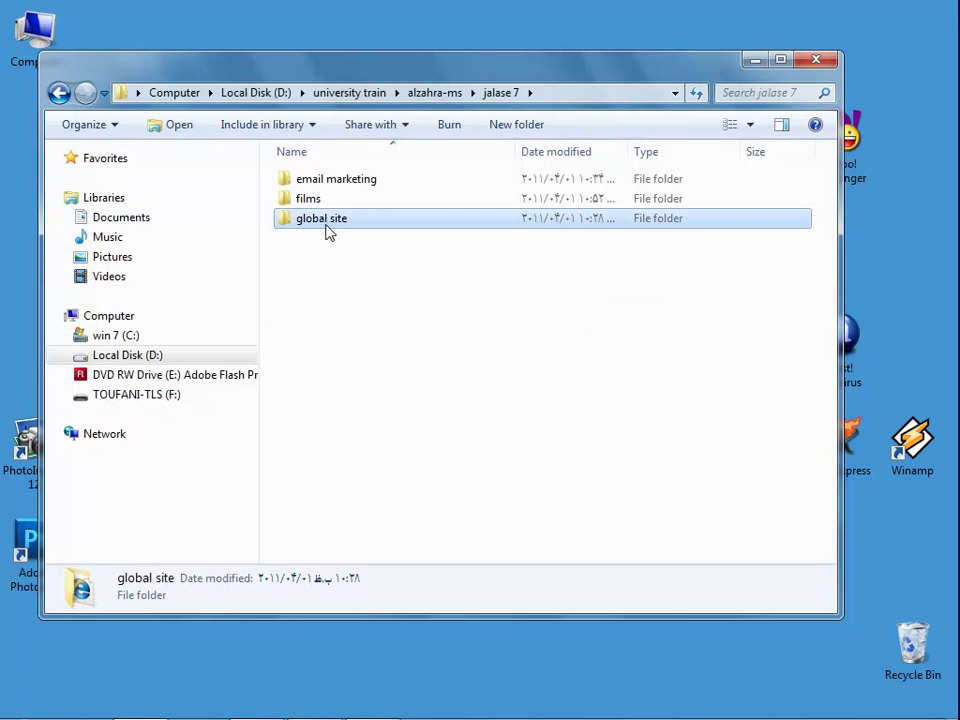
{"action": "left_click", "coordinate": [435, 92]}
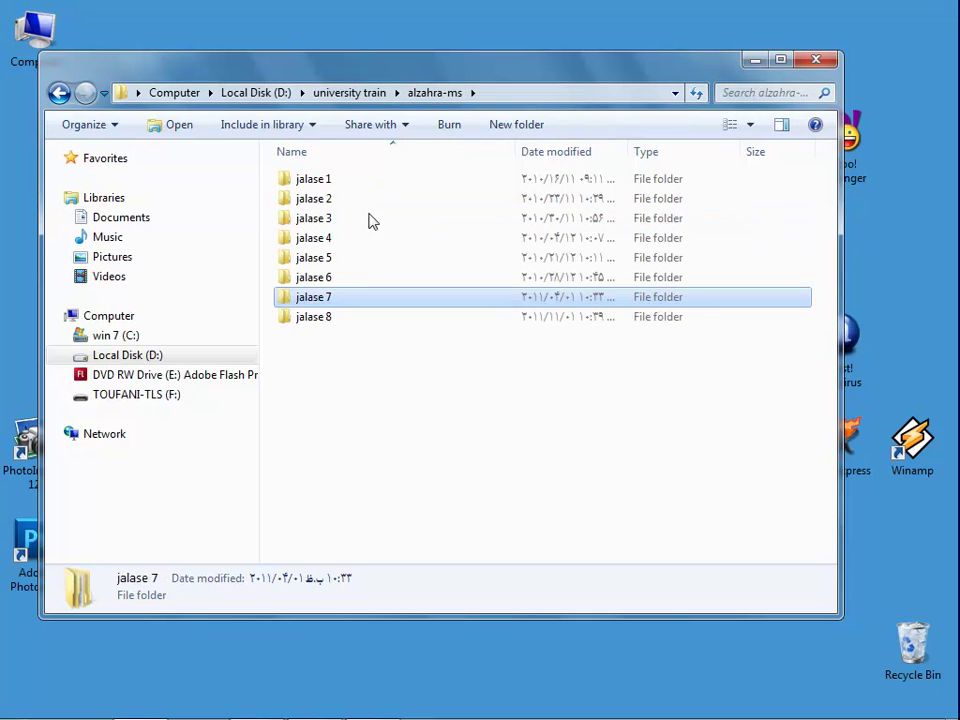
{"action": "double_click", "coordinate": [317, 317]}
{"action": "key", "text": "ctrl+v"}
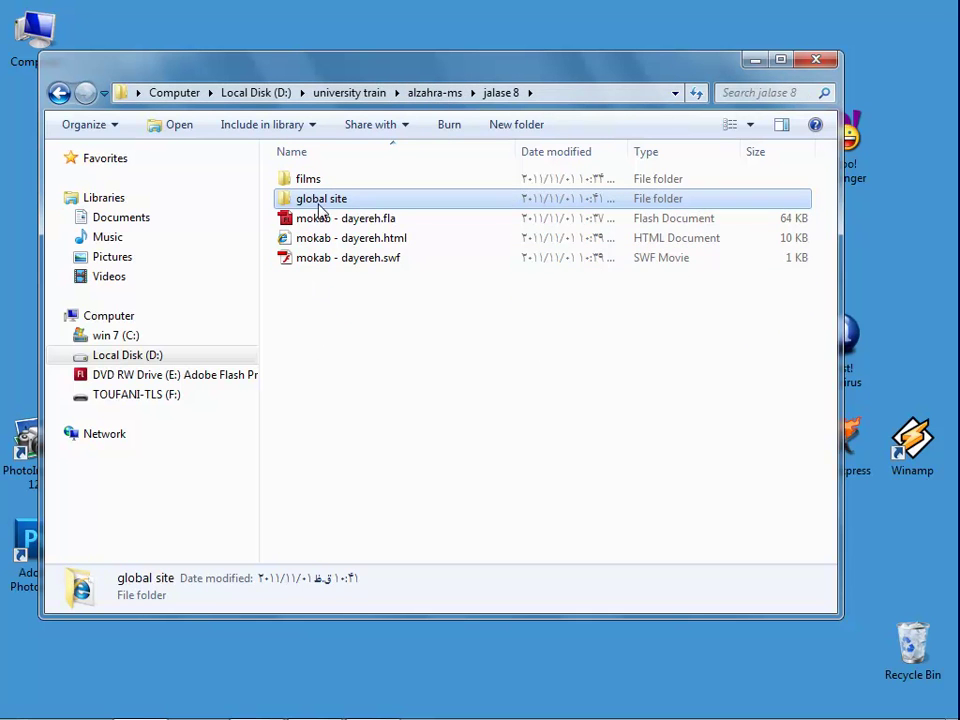
Copy mokab - dayereh.swf from jalase 8 into the animation folder of global site.
{"action": "left_click", "coordinate": [319, 262]}
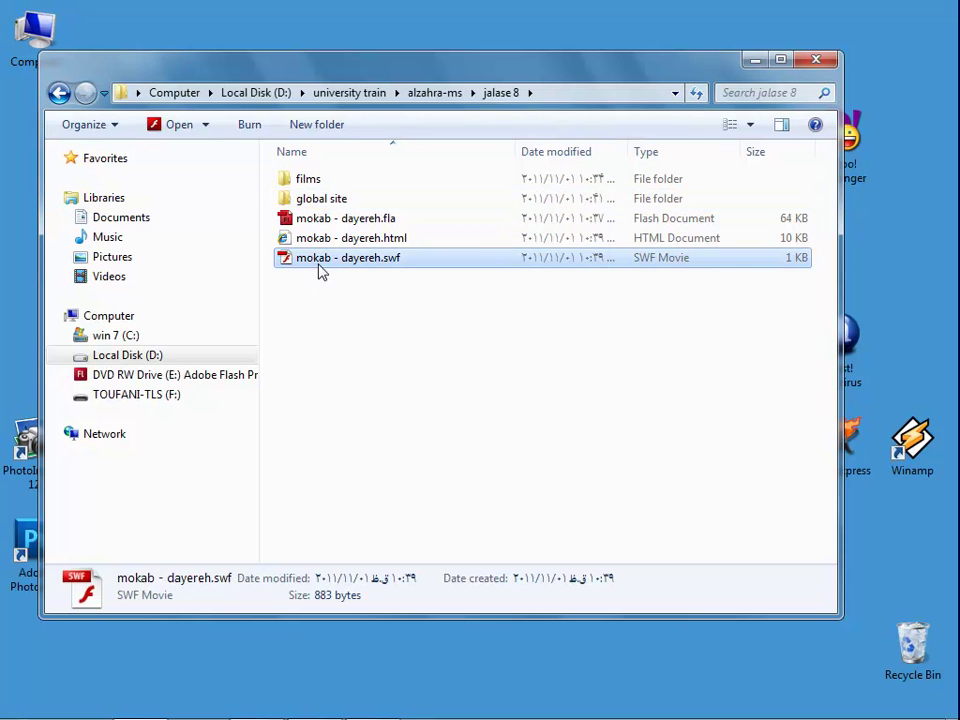
{"action": "double_click", "coordinate": [313, 200]}
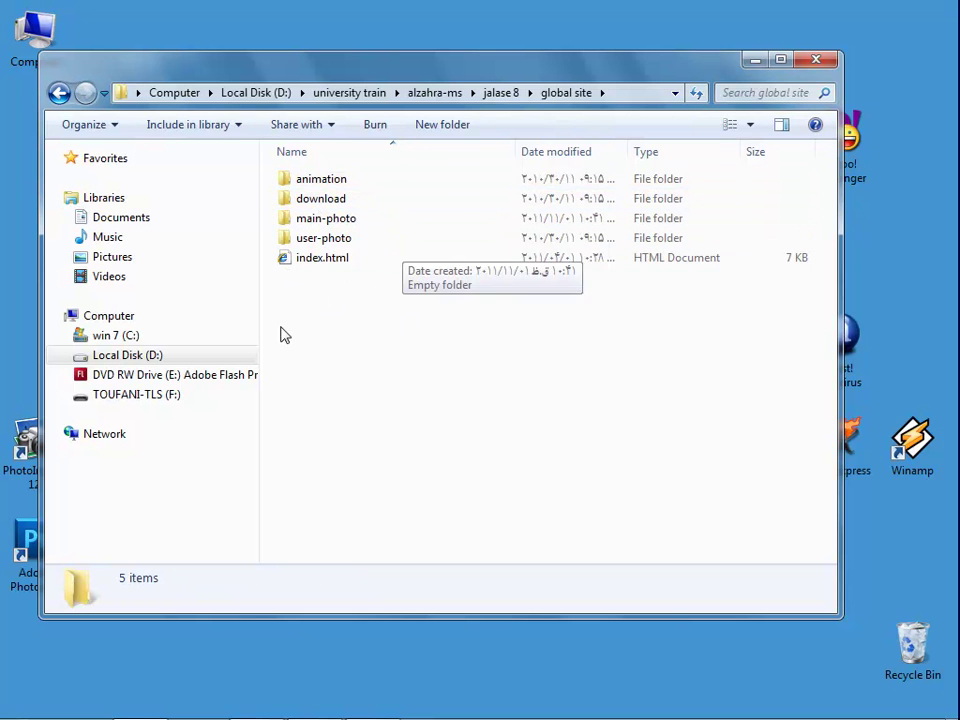
{"action": "double_click", "coordinate": [313, 188]}
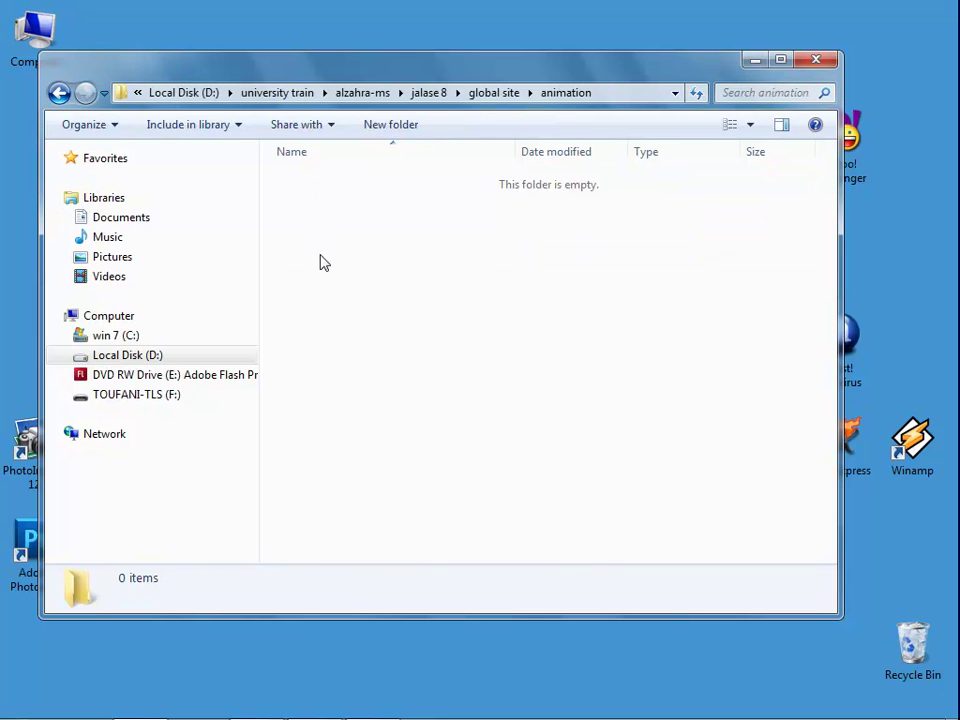
{"action": "key", "text": "ctrl+v"}
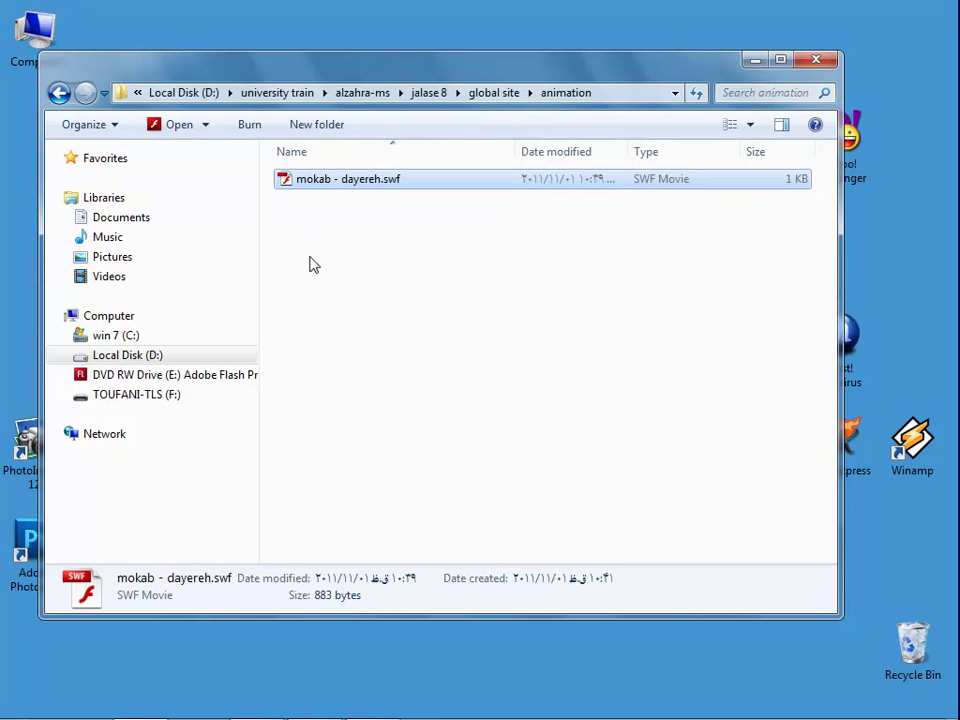
Open index.html from the global site folder with Adobe Dreamweaver CS5.
{"action": "left_click", "coordinate": [494, 92]}
{"action": "double_click", "coordinate": [302, 260]}
{"action": "right_click", "coordinate": [297, 258]}
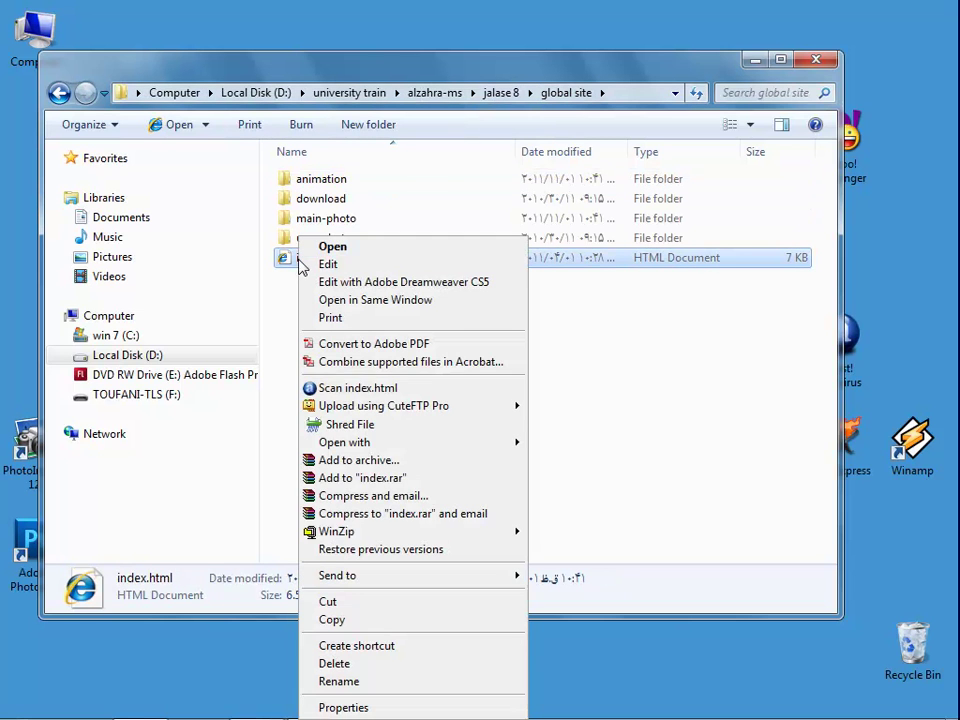
{"action": "mouse_move", "coordinate": [407, 444]}
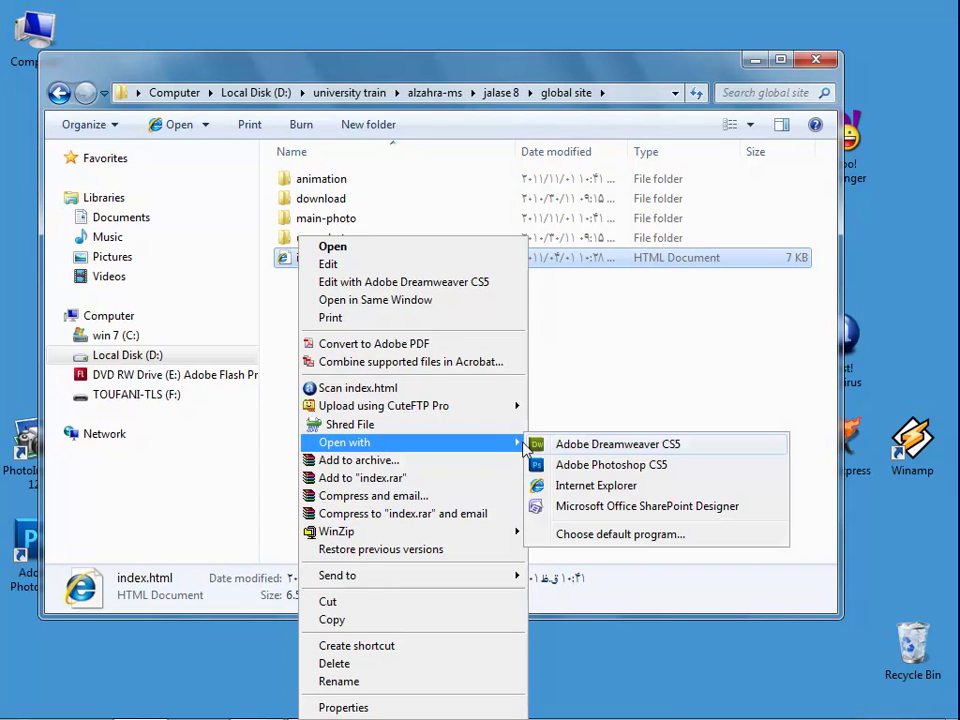
{"action": "left_click", "coordinate": [562, 446]}
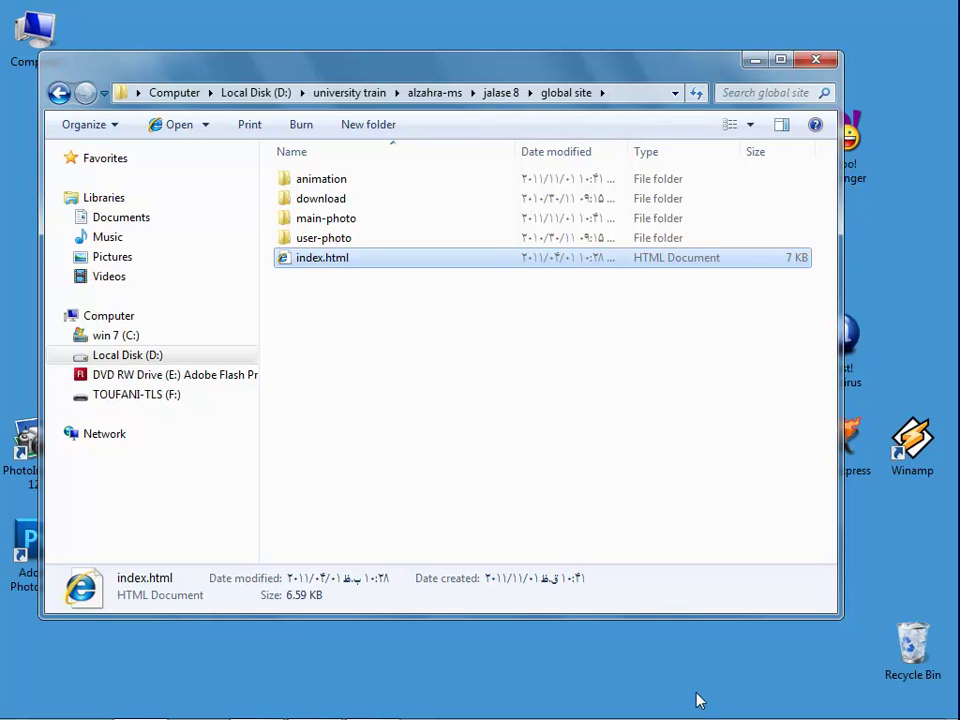
{"action": "mouse_move", "coordinate": [696, 712]}
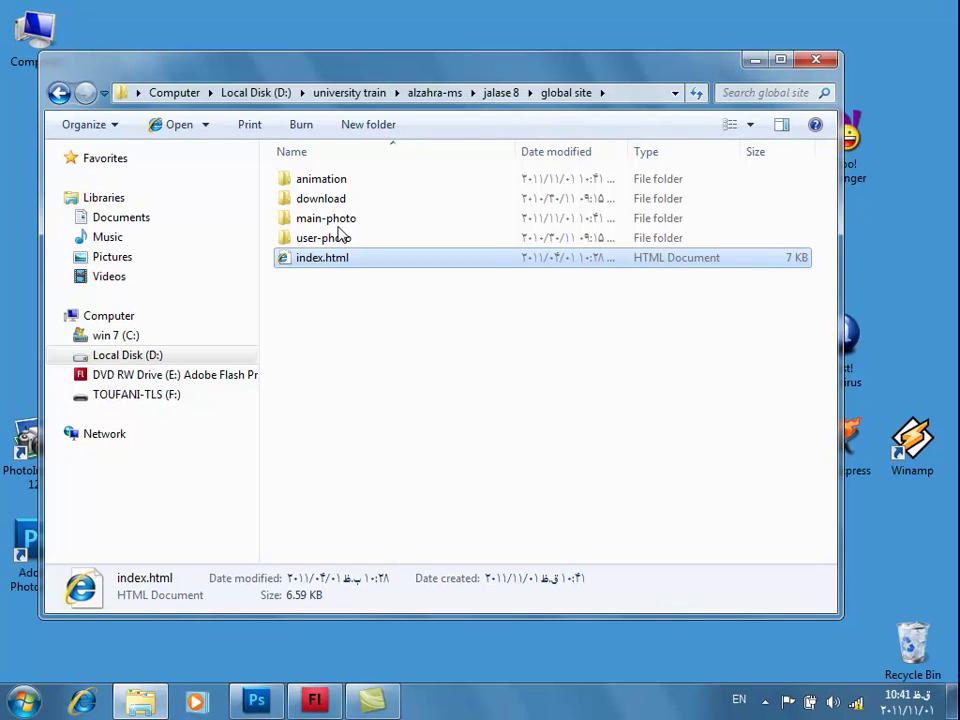
Cut the three mokab - dayereh files in jalase 8, then create and open a new folder there named flash tarahi.
{"action": "left_click", "coordinate": [499, 97]}
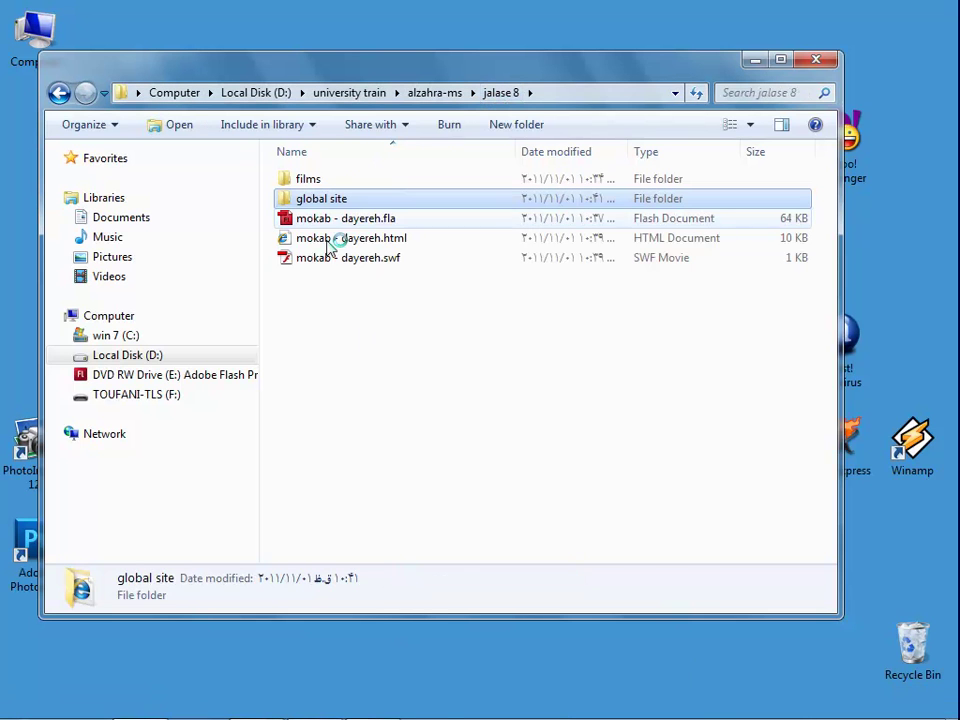
{"action": "left_click", "coordinate": [322, 277]}
{"action": "left_click_drag", "start_coordinate": [322, 277], "coordinate": [311, 218]}
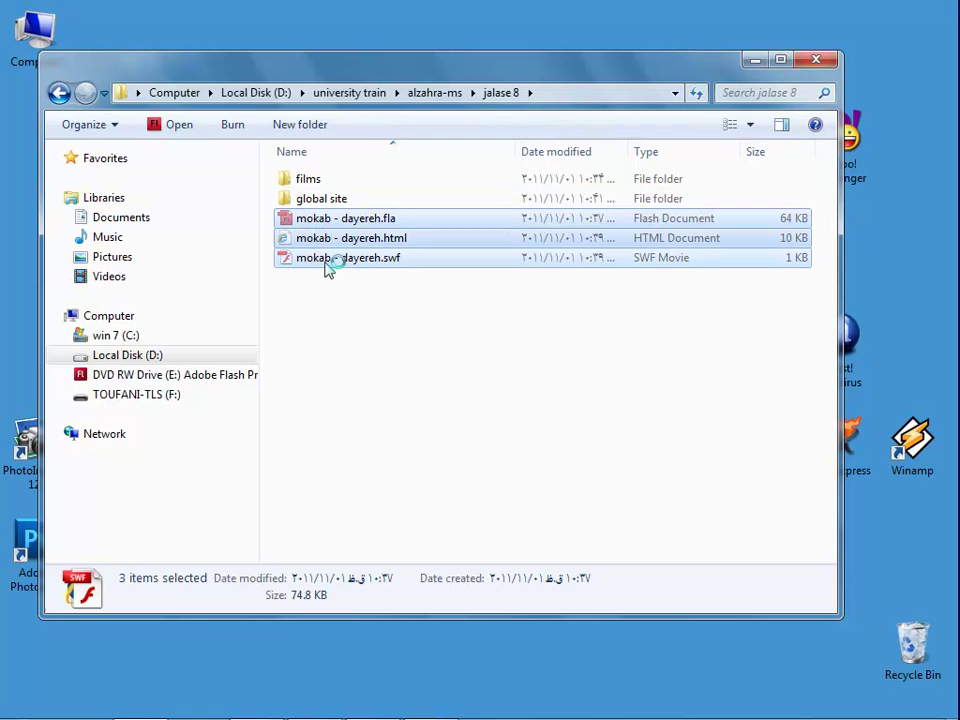
{"action": "right_click", "coordinate": [351, 326]}
{"action": "mouse_move", "coordinate": [418, 575]}
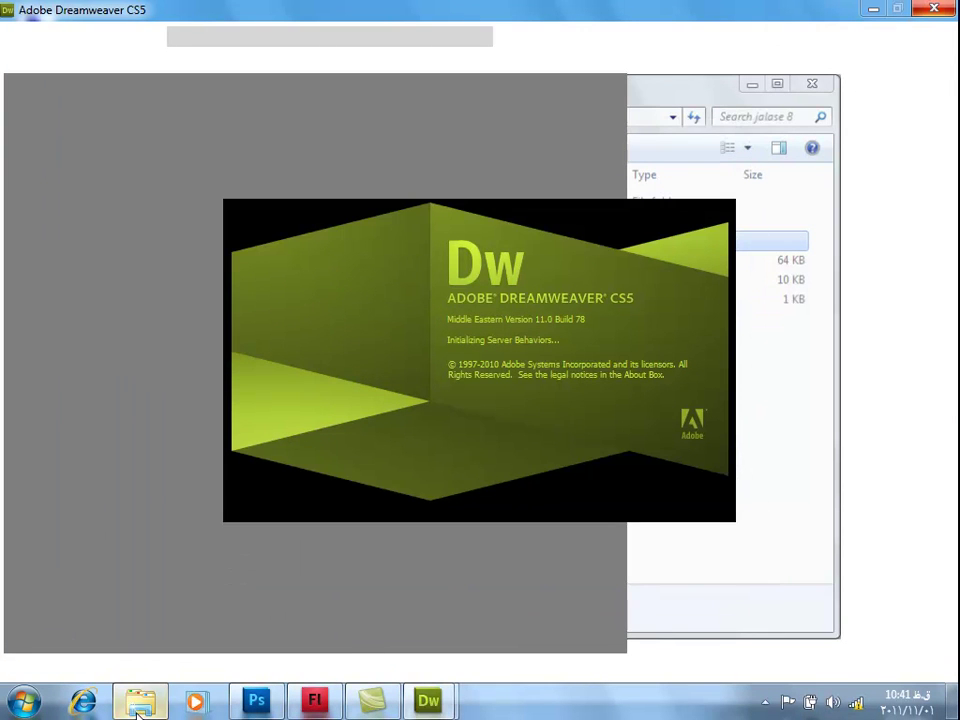
{"action": "left_click", "coordinate": [138, 706]}
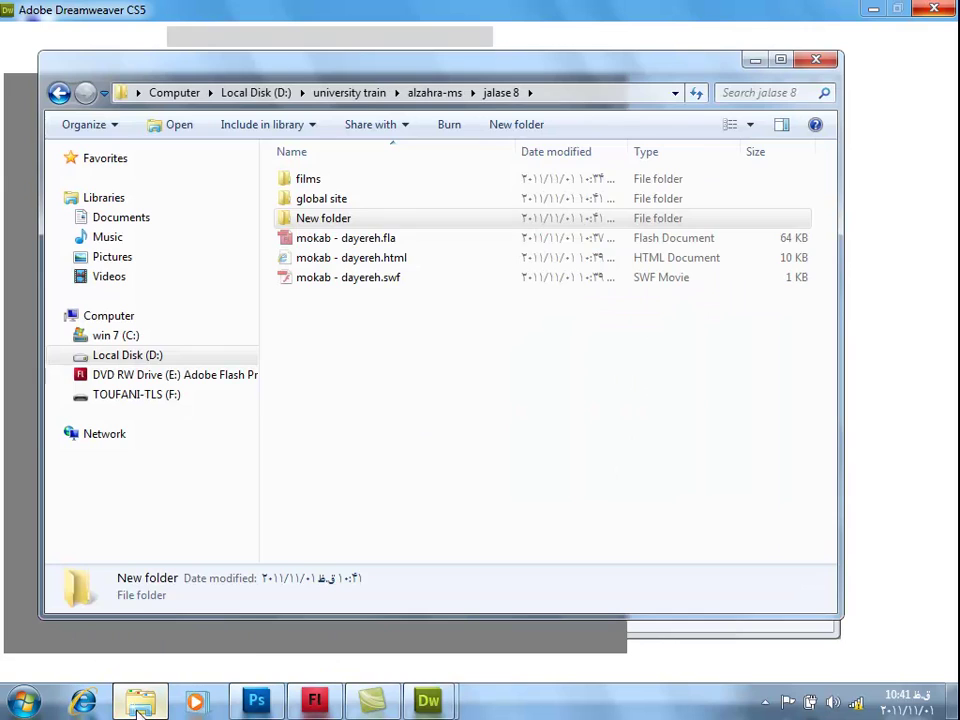
{"action": "left_click", "coordinate": [336, 220]}
{"action": "type", "text": "flash tarahi"}
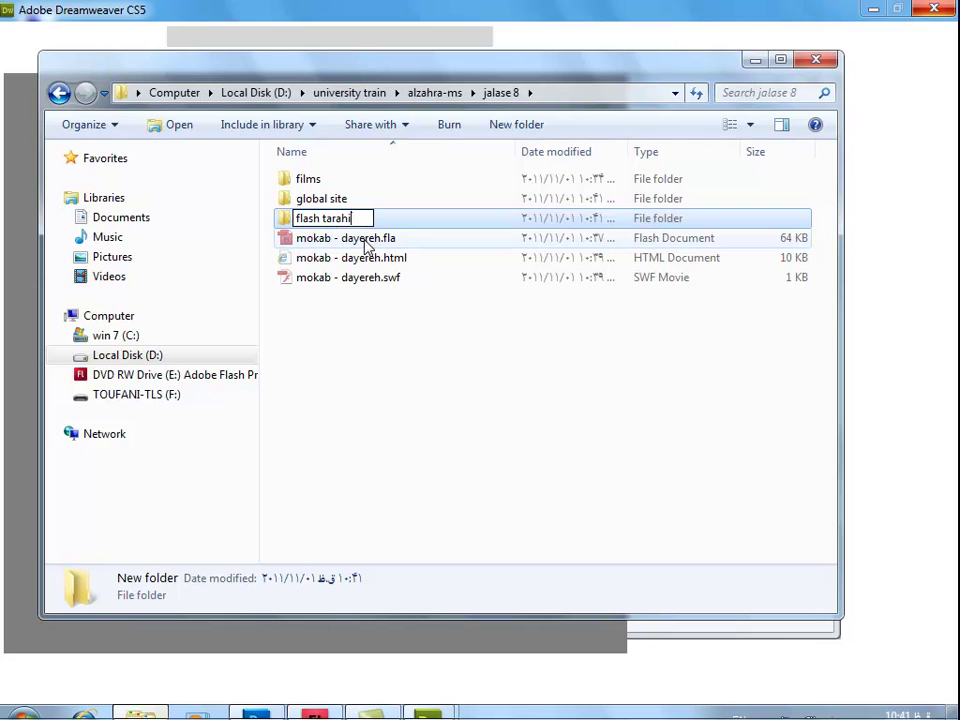
{"action": "key", "text": "Return"}
{"action": "key", "text": "Return"}
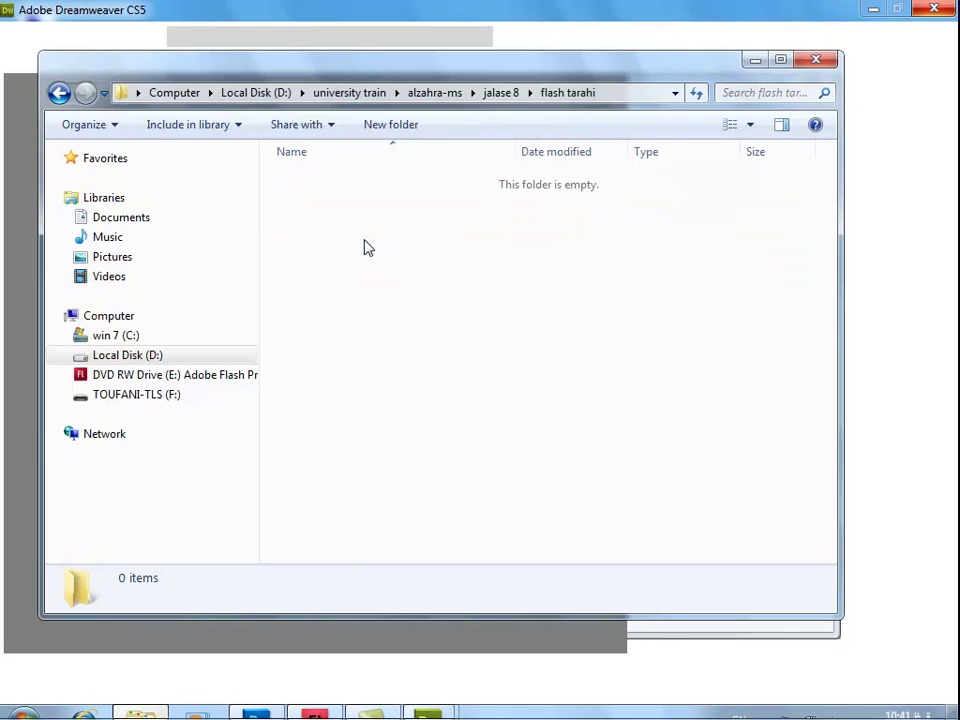
Paste the cut mokab - dayereh files into flash tarahi, closing the document in Flash and retrying the move of the FLA file.
{"action": "key", "text": "ctrl+v"}
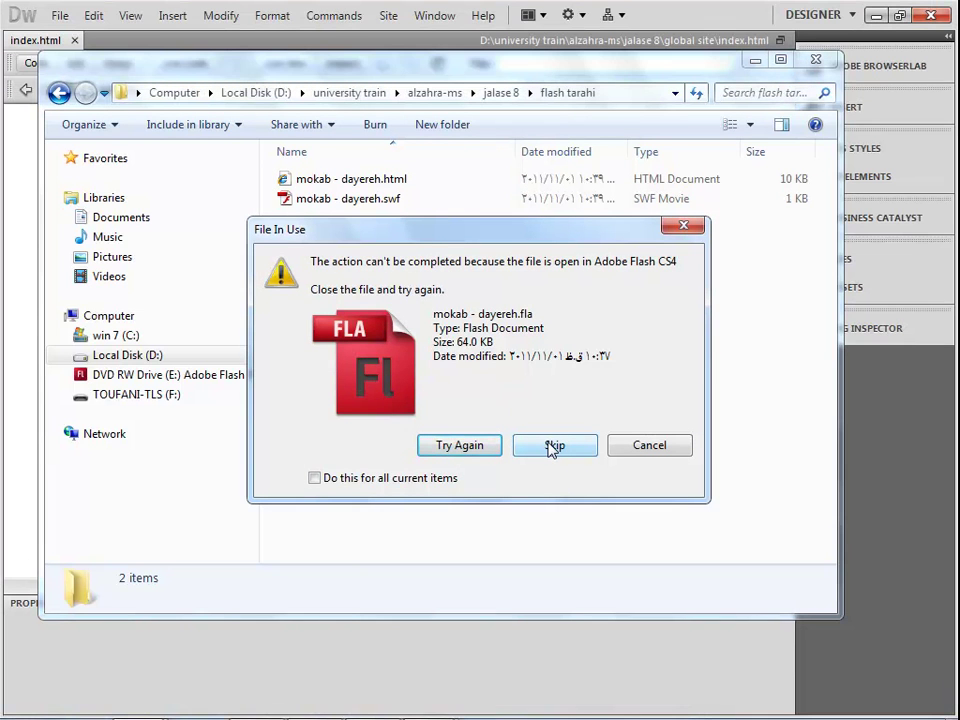
{"action": "left_click", "coordinate": [315, 700]}
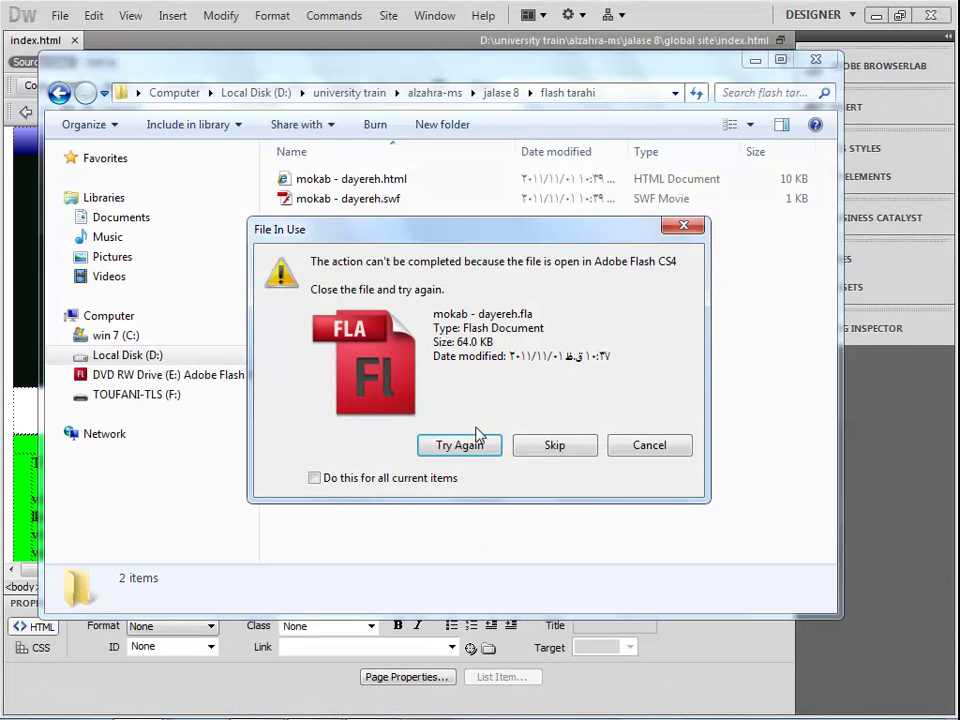
{"action": "left_click", "coordinate": [476, 439]}
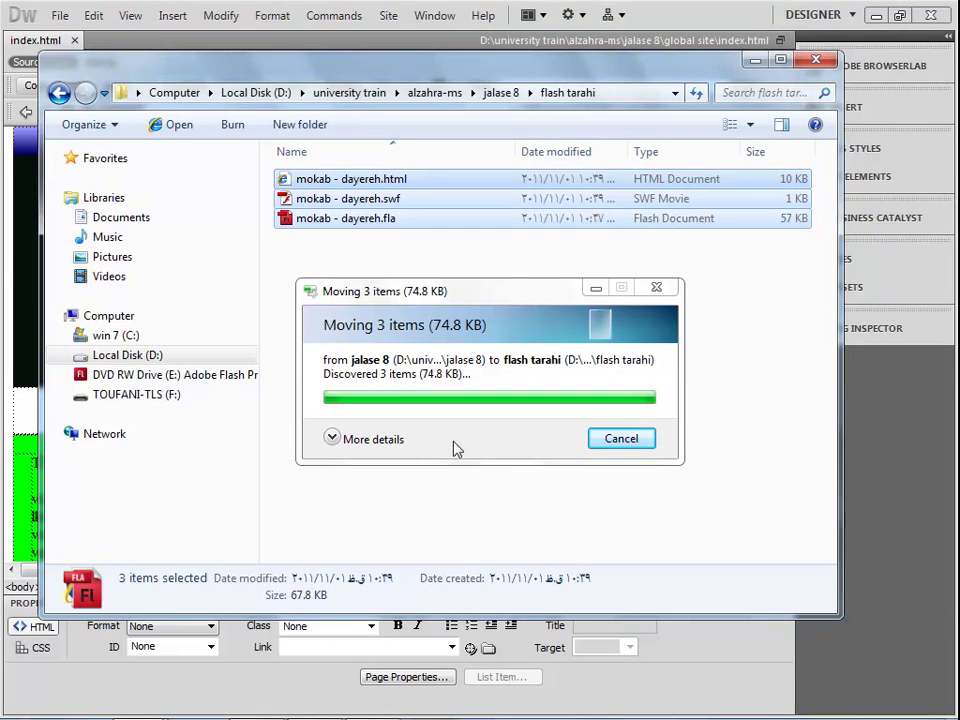
Open the global site's animation folder in jalase 8 and move the Explorer window down to uncover the page in Dreamweaver.
{"action": "left_click", "coordinate": [502, 98]}
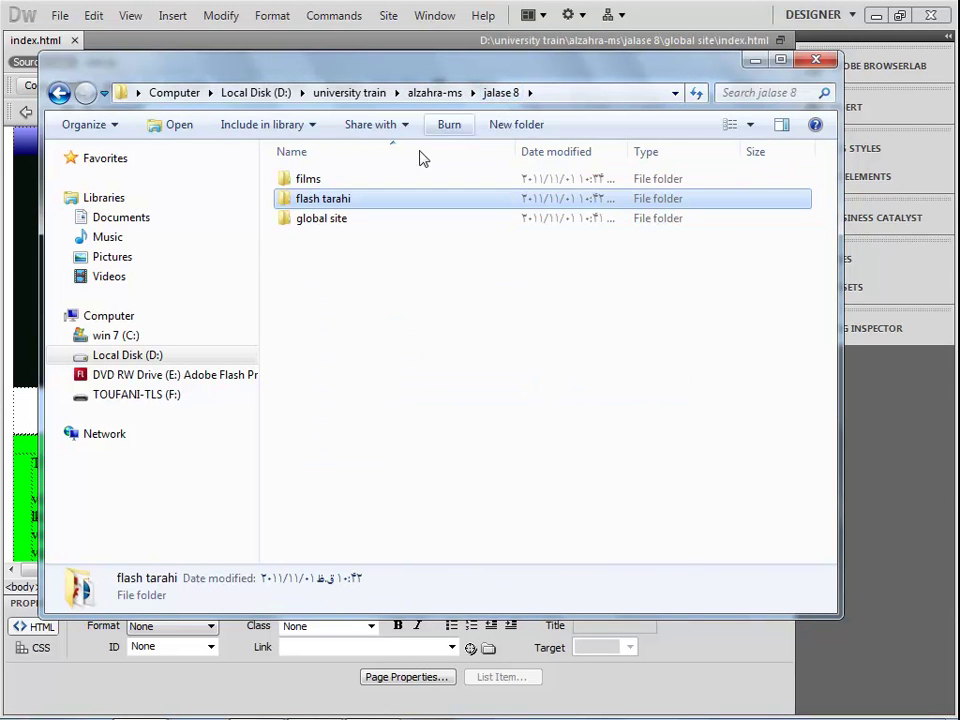
{"action": "double_click", "coordinate": [320, 218]}
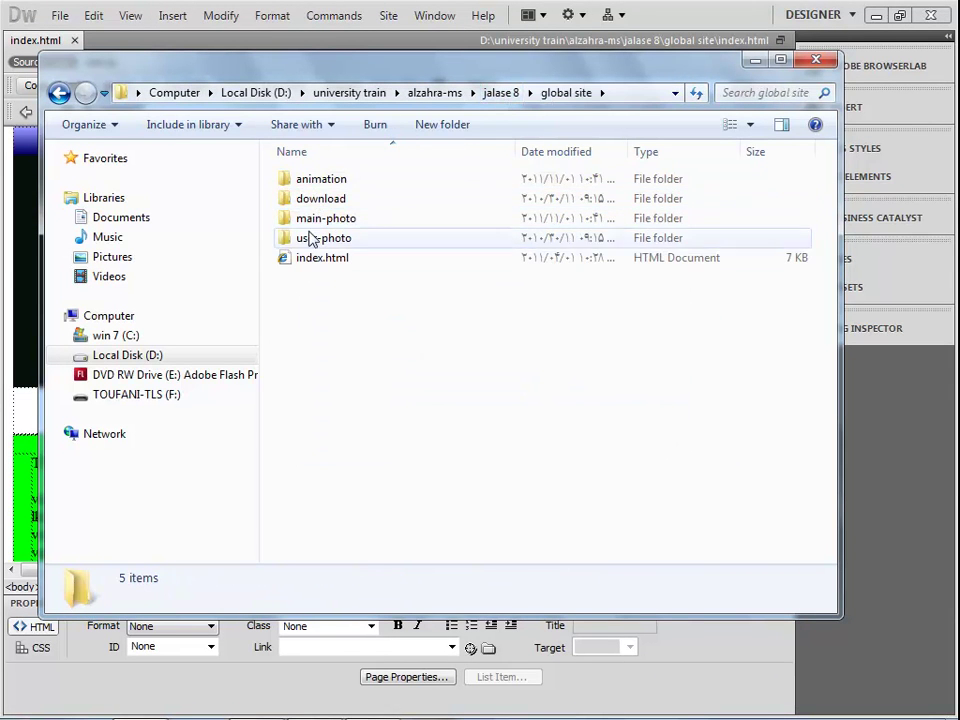
{"action": "double_click", "coordinate": [354, 186]}
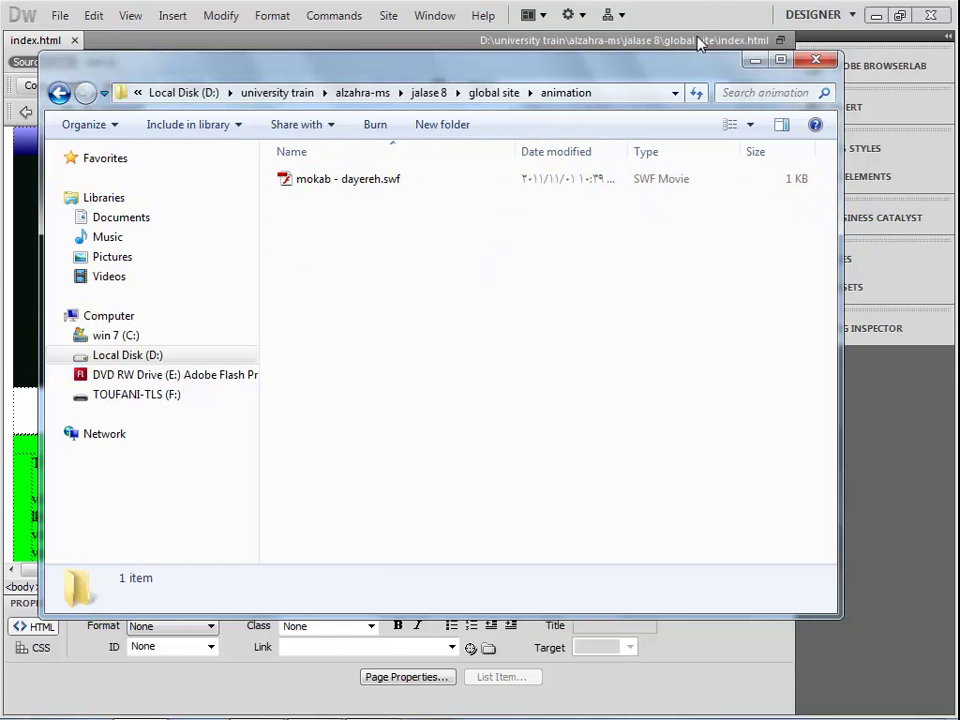
{"action": "left_click_drag", "start_coordinate": [527, 68], "coordinate": [517, 262]}
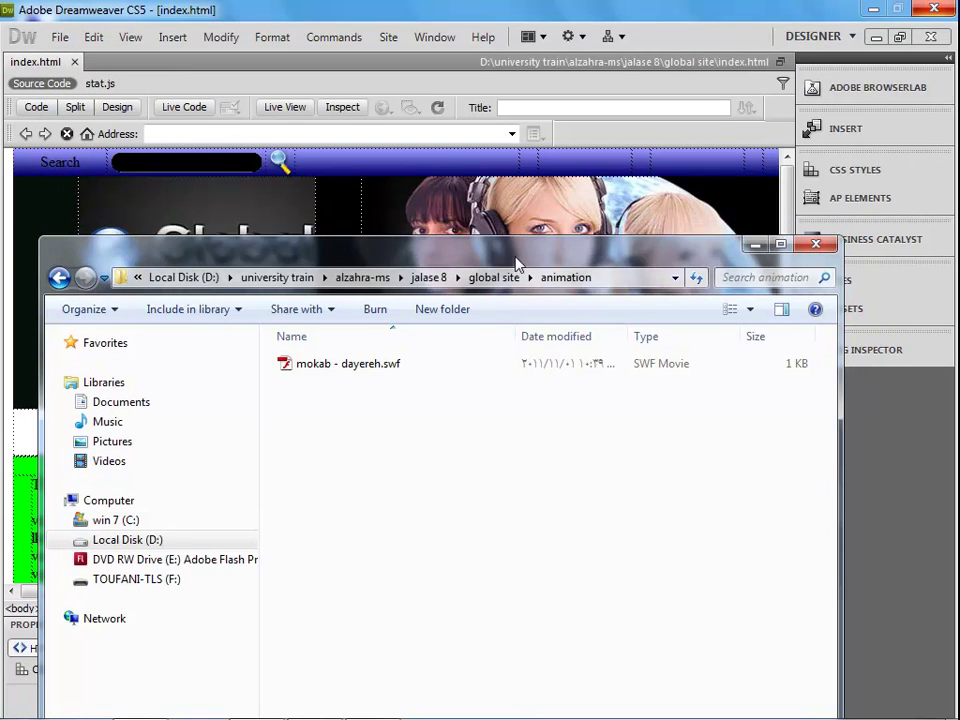
Switch to Dreamweaver and delete the photo of the three women from the 640-wide cell below the TITR columns.
{"action": "left_click", "coordinate": [418, 86]}
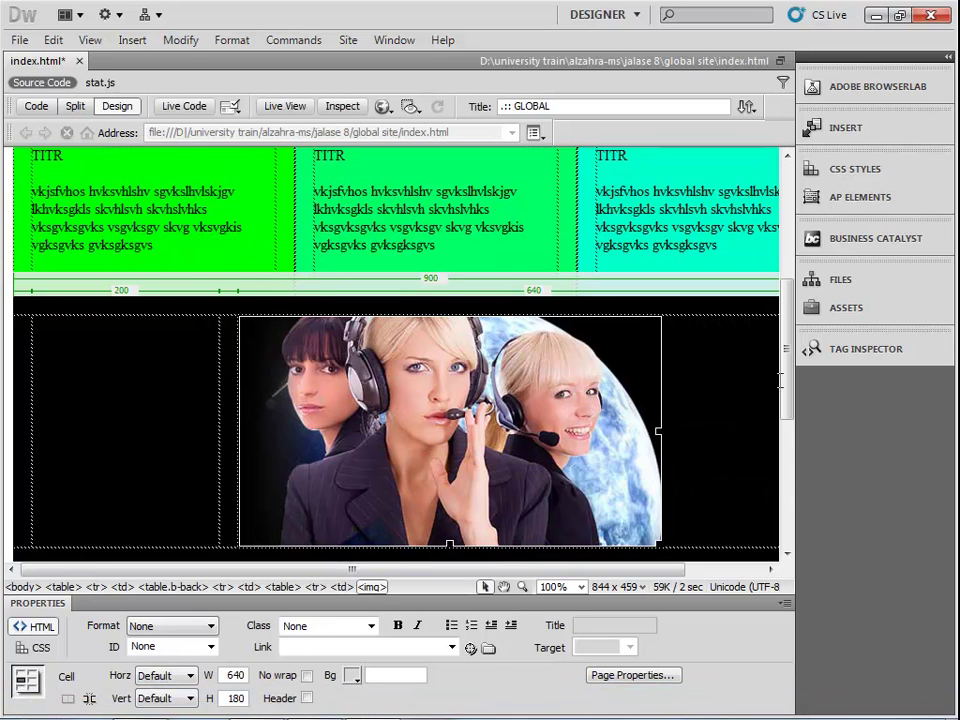
{"action": "left_click_drag", "start_coordinate": [787, 388], "coordinate": [787, 441]}
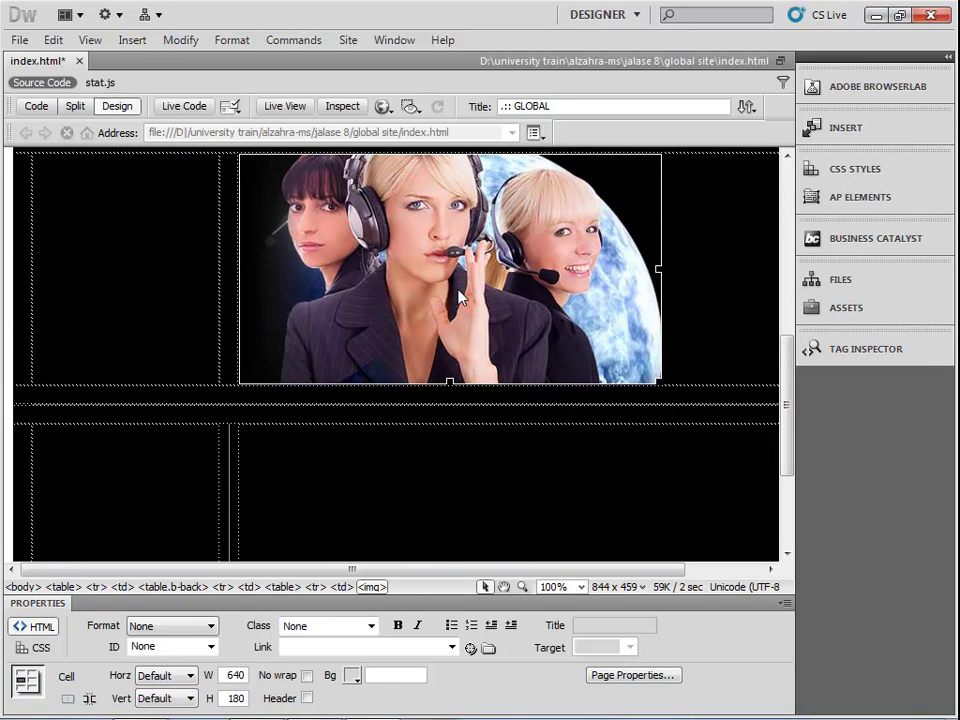
{"action": "key", "text": "Delete"}
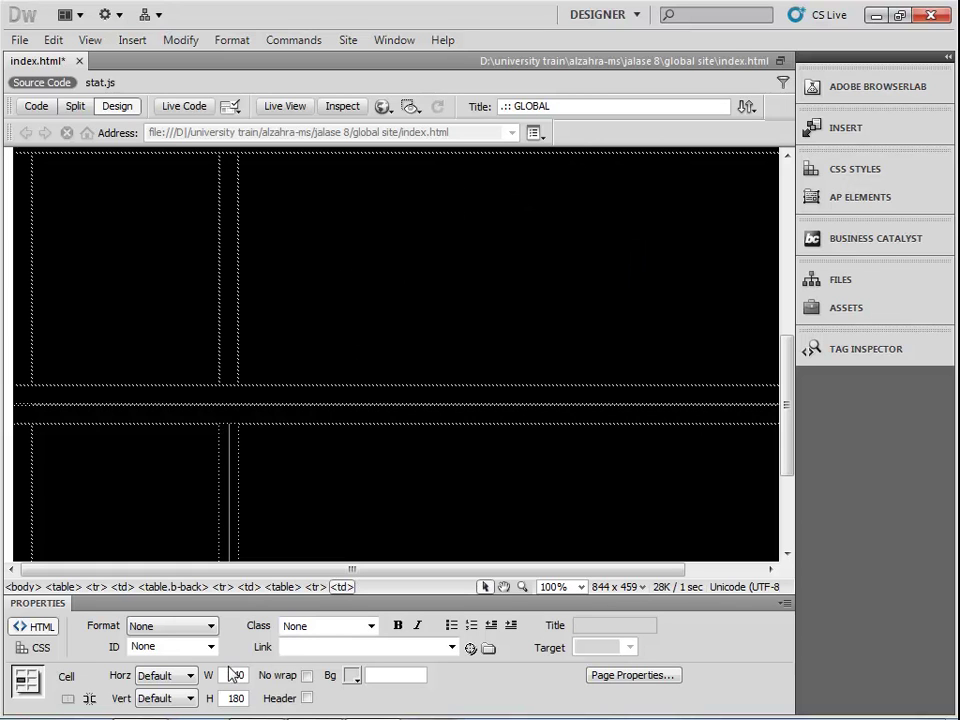
Set the emptied cell's height to 200 and place the insertion point inside it.
{"action": "double_click", "coordinate": [234, 698]}
{"action": "type", "text": "2"}
{"action": "key", "text": "Return"}
{"action": "left_click", "coordinate": [260, 250]}
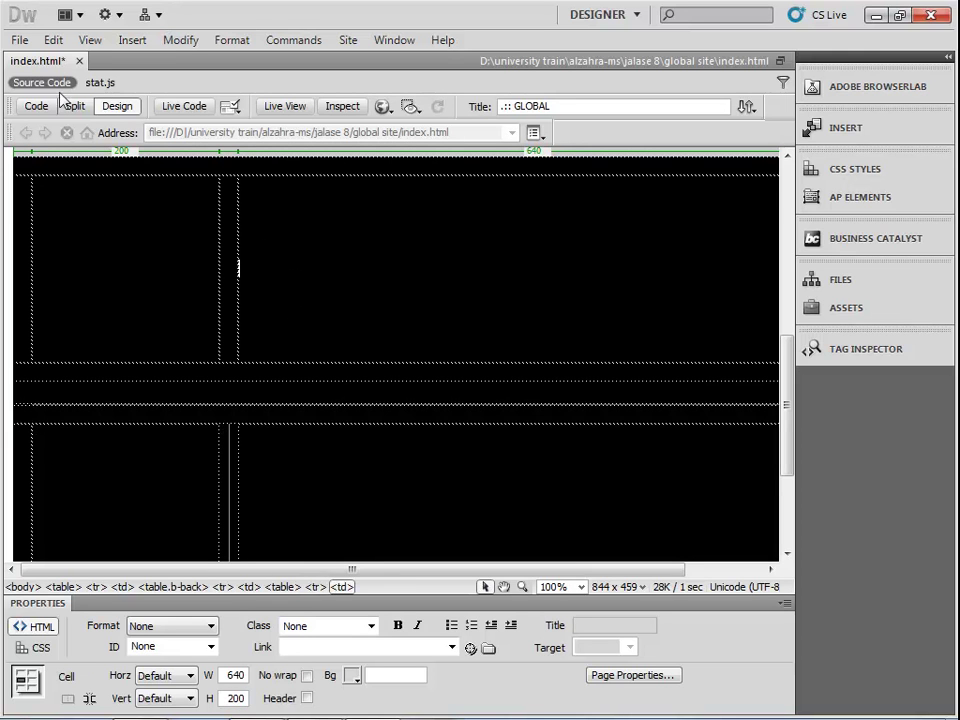
Start inserting an SWF and browse to university train > alzahra-ms > jalase 8 > global site > animation on drive D.
{"action": "left_click", "coordinate": [137, 40]}
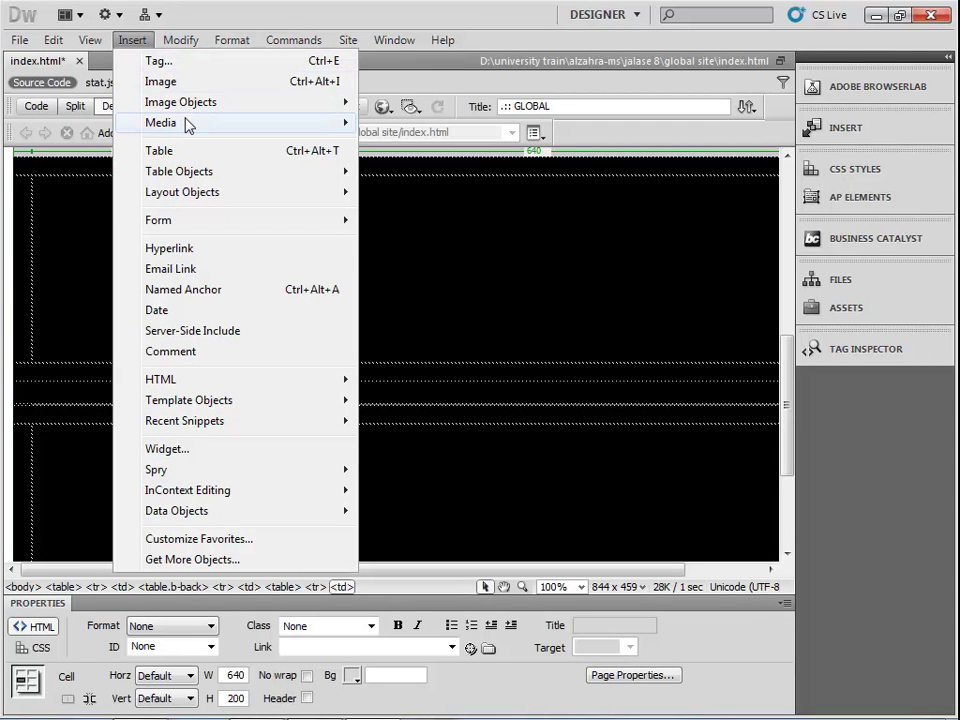
{"action": "mouse_move", "coordinate": [188, 125]}
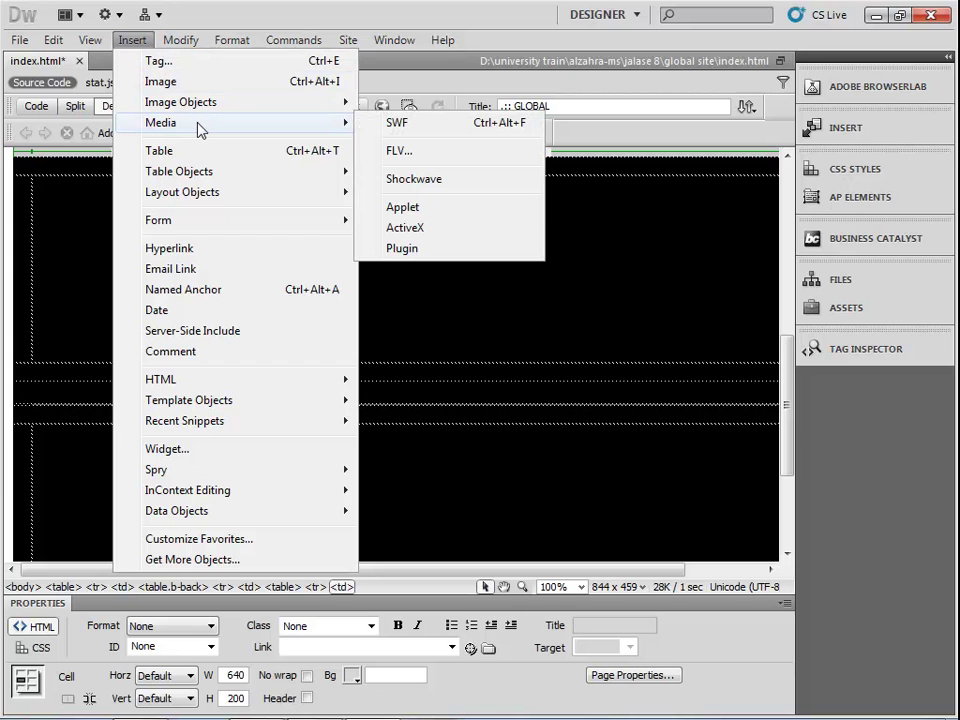
{"action": "left_click", "coordinate": [400, 122]}
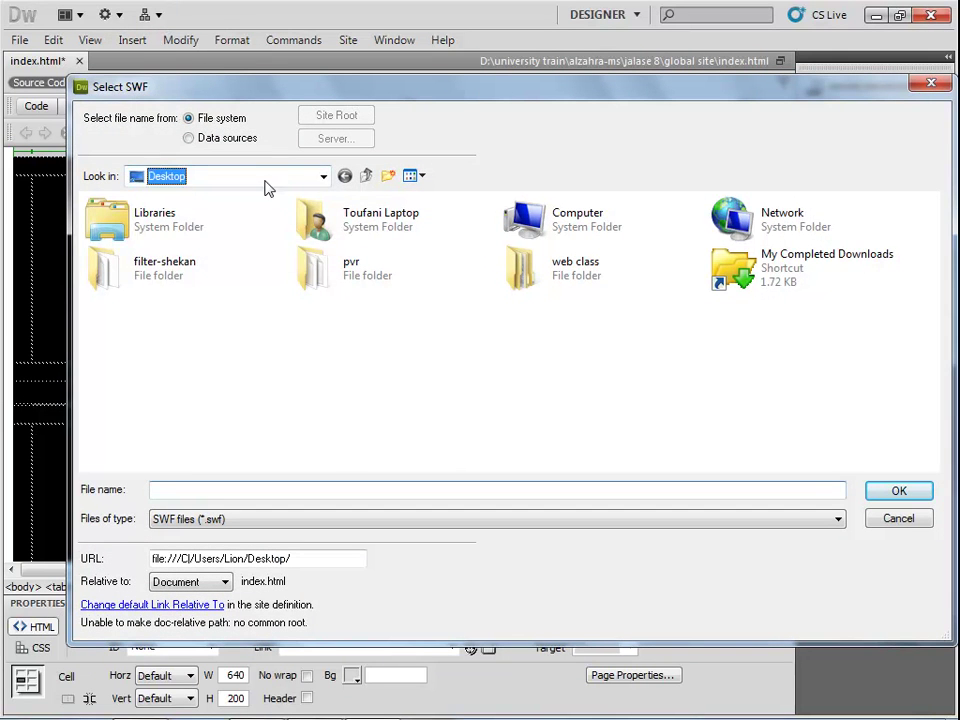
{"action": "left_click", "coordinate": [266, 182]}
{"action": "left_click", "coordinate": [200, 286]}
{"action": "double_click", "coordinate": [687, 247]}
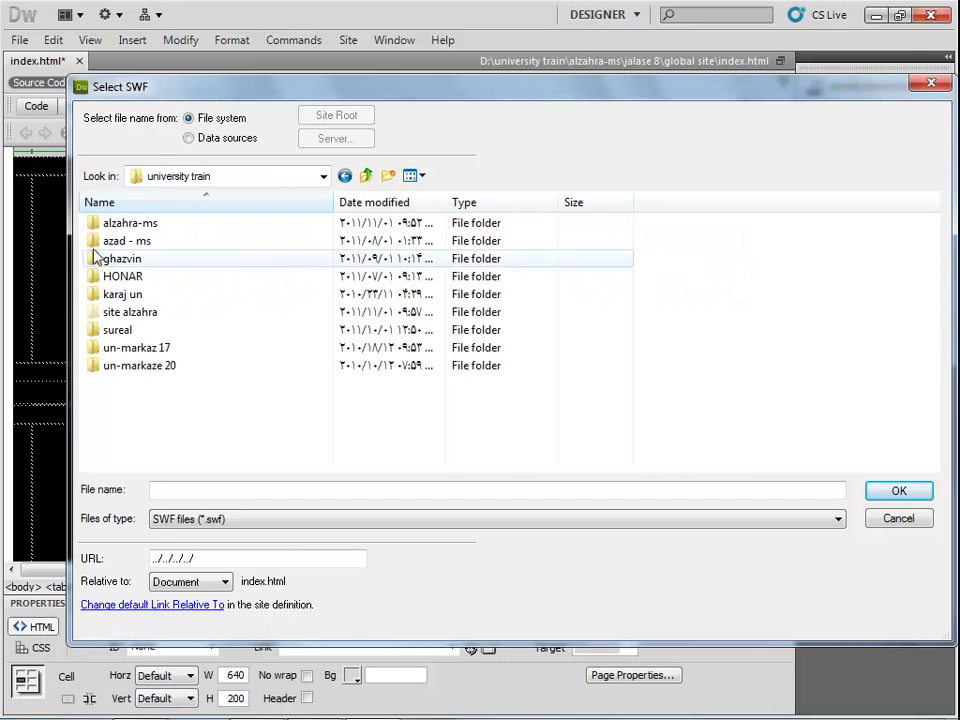
{"action": "double_click", "coordinate": [96, 223]}
{"action": "double_click", "coordinate": [120, 350]}
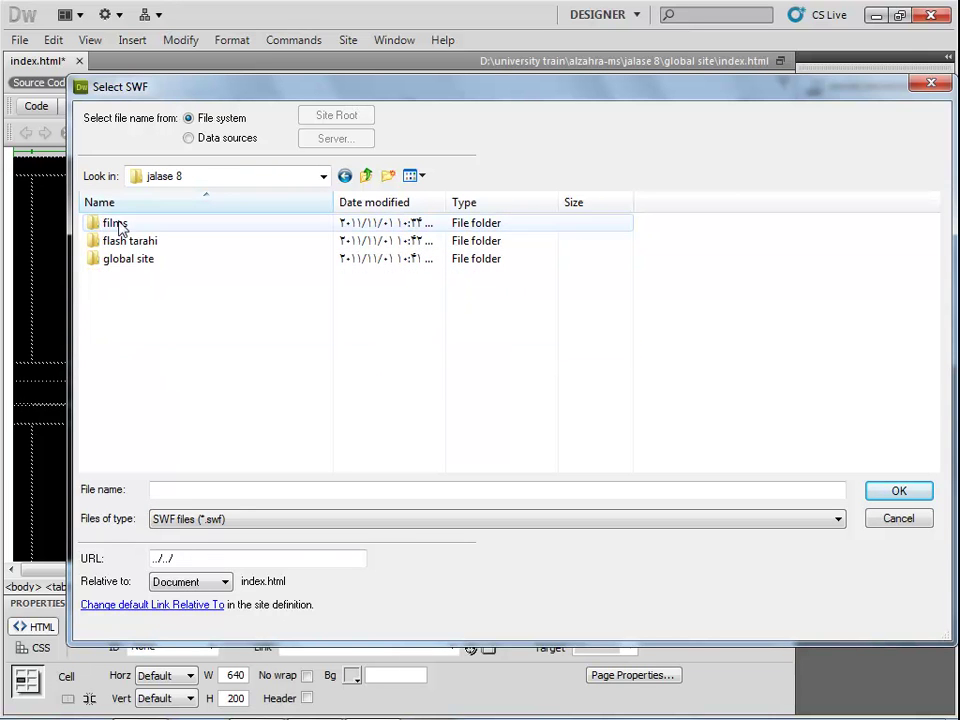
{"action": "double_click", "coordinate": [123, 258]}
{"action": "double_click", "coordinate": [122, 225]}
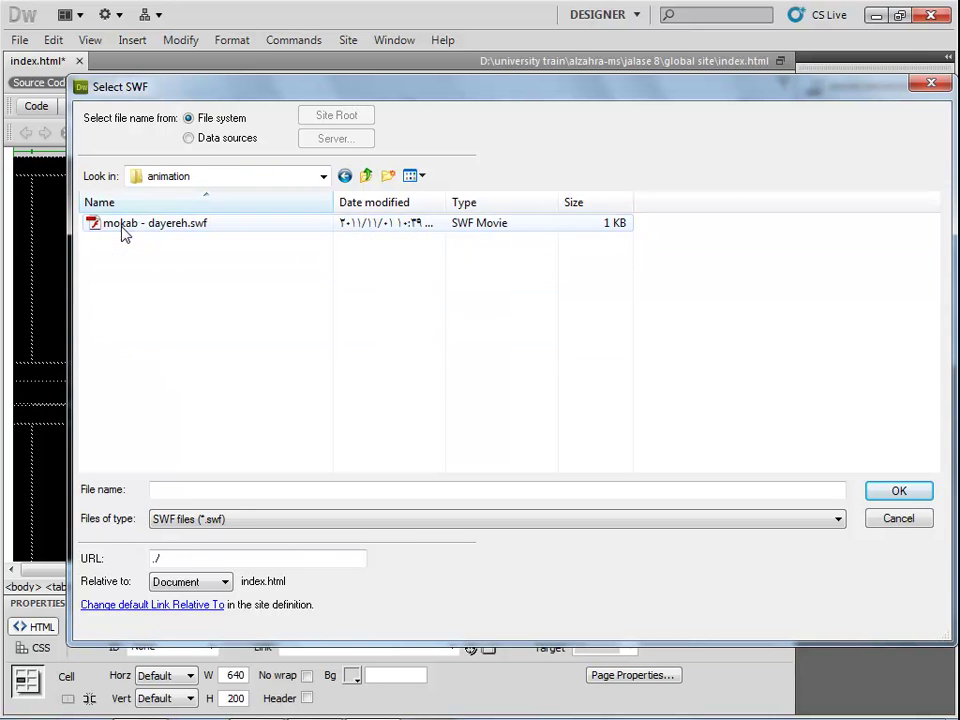
Insert mokab - dayereh.swf into the cell, leaving the object's accessibility attributes blank.
{"action": "left_click", "coordinate": [122, 224]}
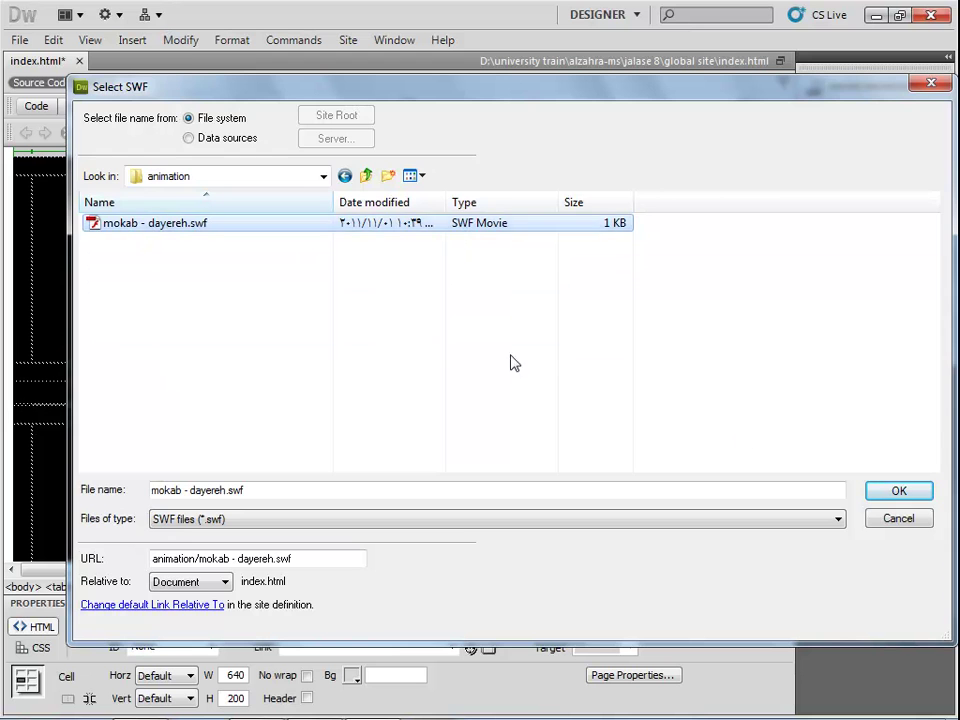
{"action": "left_click", "coordinate": [884, 490]}
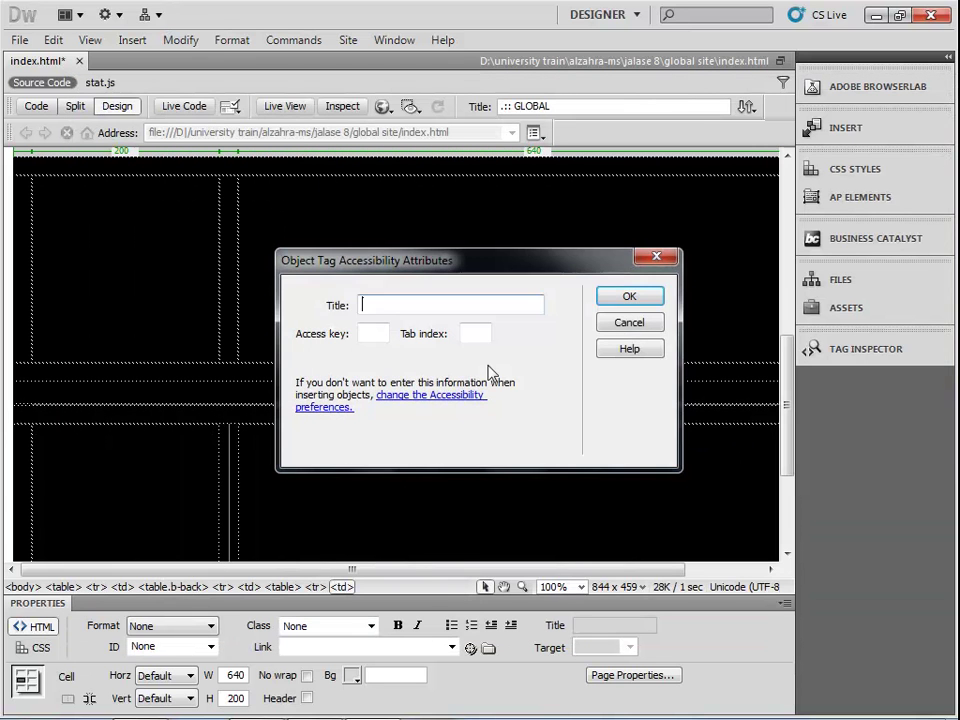
{"action": "left_click", "coordinate": [633, 300]}
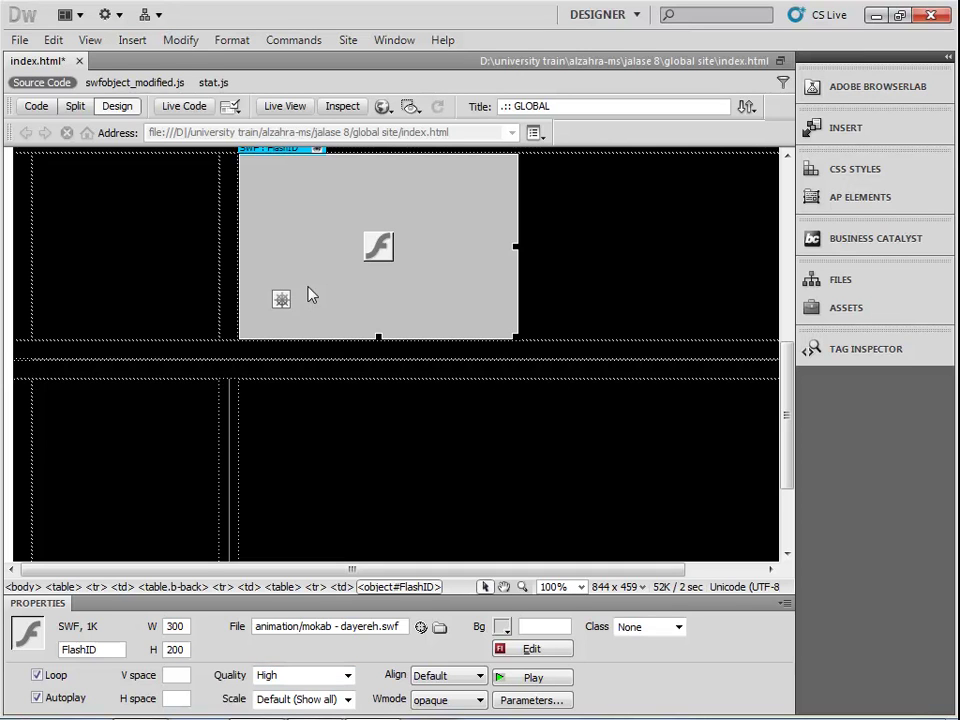
Preview the inserted animation on the page in Live View and return to the editable design.
{"action": "left_click", "coordinate": [289, 106]}
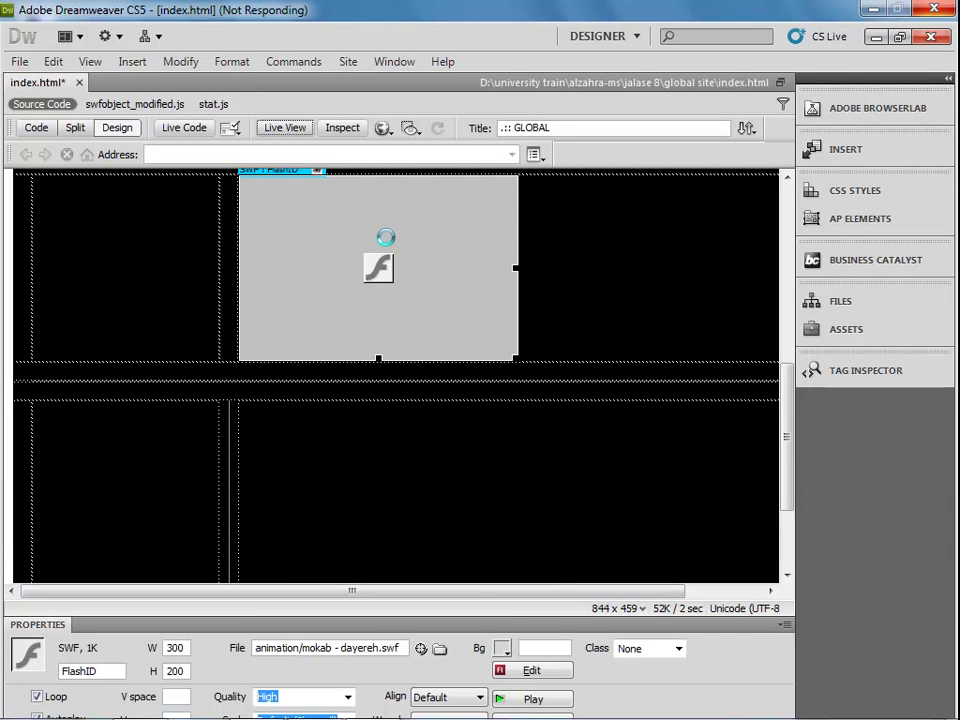
{"action": "mouse_move", "coordinate": [540, 716]}
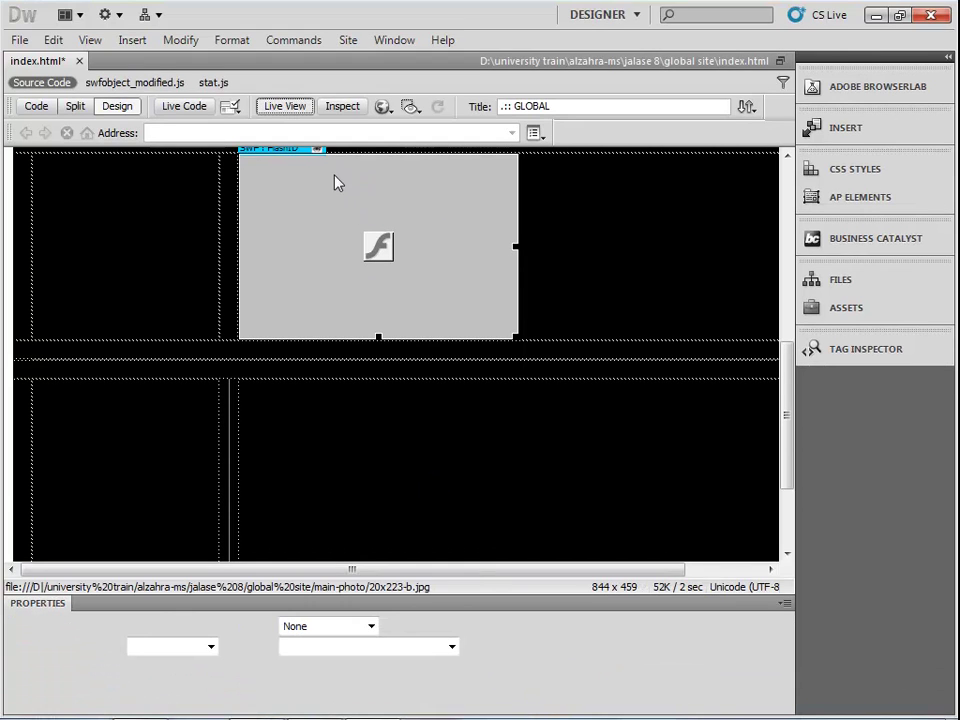
{"action": "scroll", "coordinate": [624, 317], "scroll_direction": "down", "scroll_amount": 6}
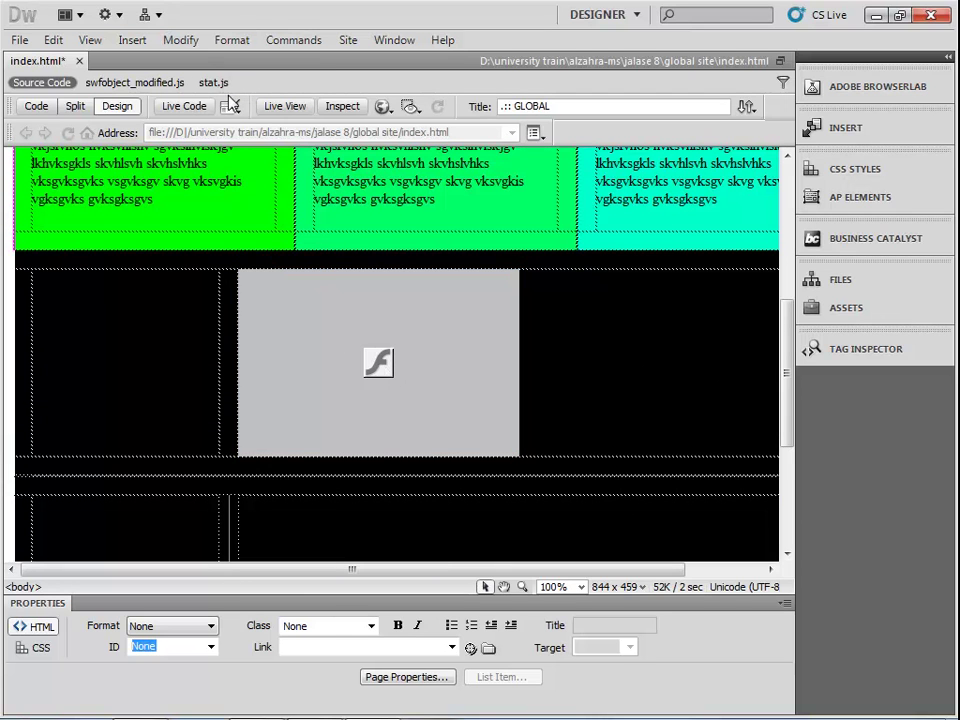
{"action": "left_click", "coordinate": [281, 114]}
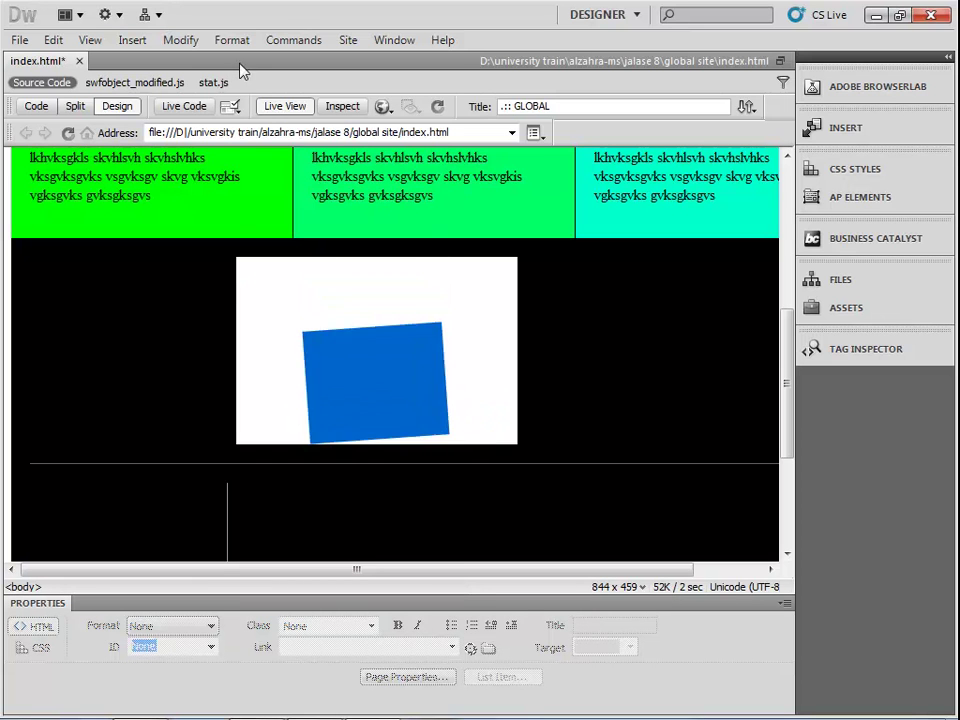
{"action": "left_click", "coordinate": [274, 106]}
{"action": "scroll", "coordinate": [562, 320], "scroll_direction": "down", "scroll_amount": 6}
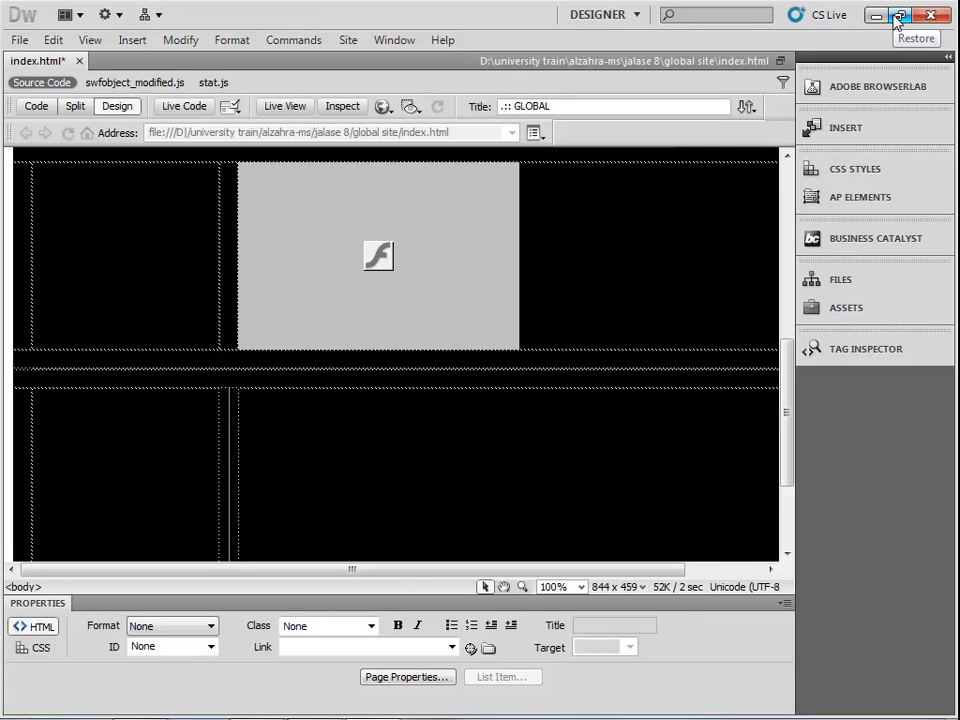
Save index.html with its dependent script files and close Dreamweaver.
{"action": "key", "text": "ctrl+s"}
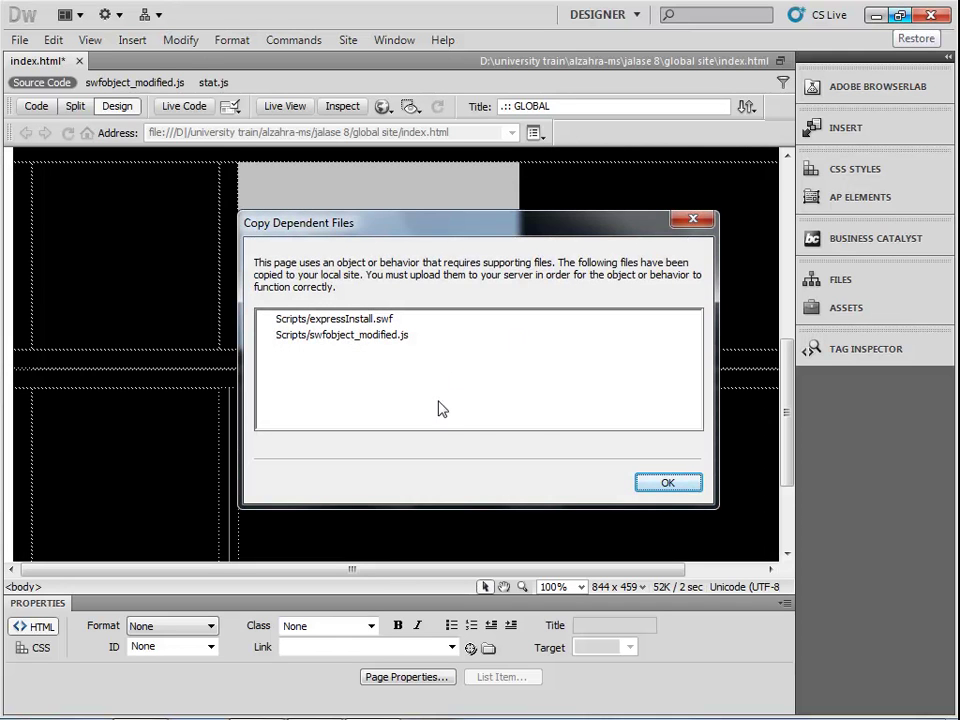
{"action": "left_click", "coordinate": [649, 483]}
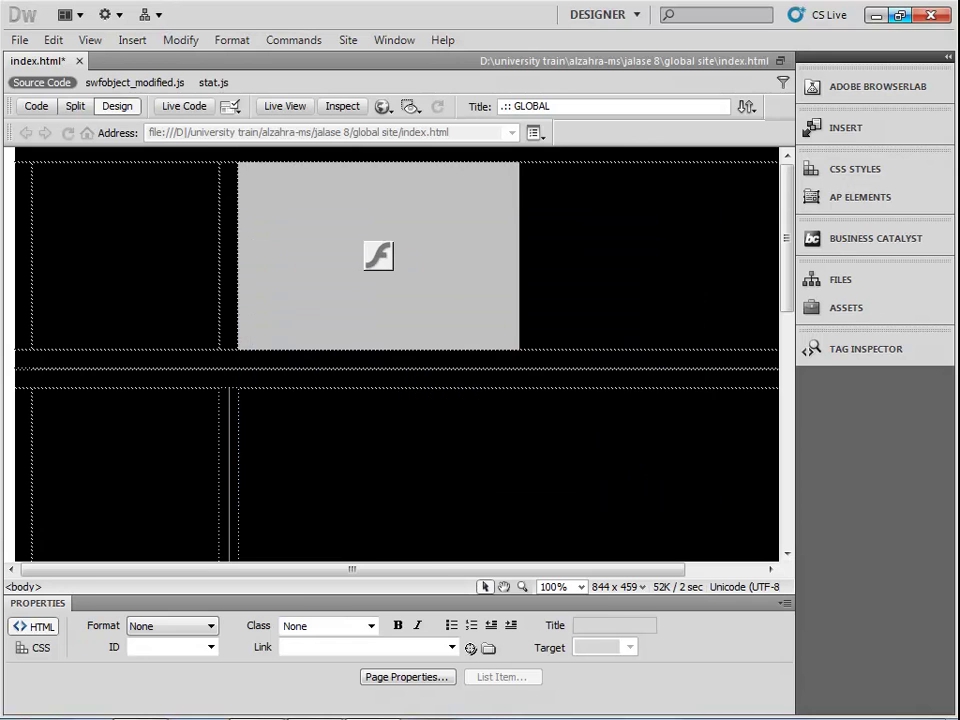
{"action": "left_click", "coordinate": [938, 13]}
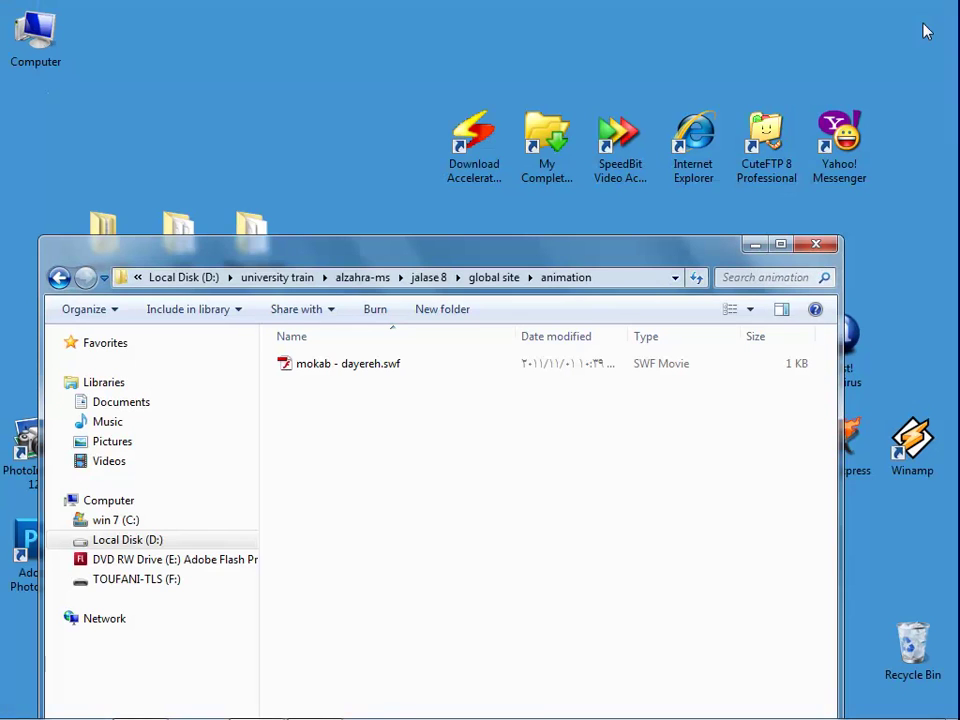
Go to the flash tarahi folder in jalase 8 and open mokab - dayereh.fla in Flash.
{"action": "left_click", "coordinate": [478, 276]}
{"action": "mouse_move", "coordinate": [670, 697]}
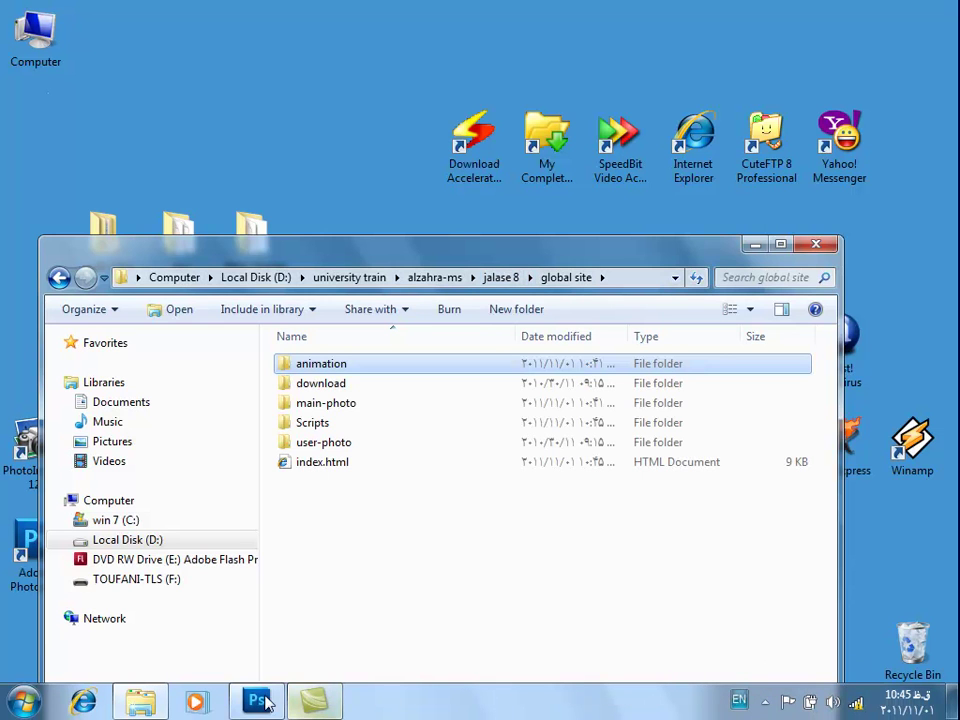
{"action": "left_click", "coordinate": [497, 279]}
{"action": "double_click", "coordinate": [310, 391]}
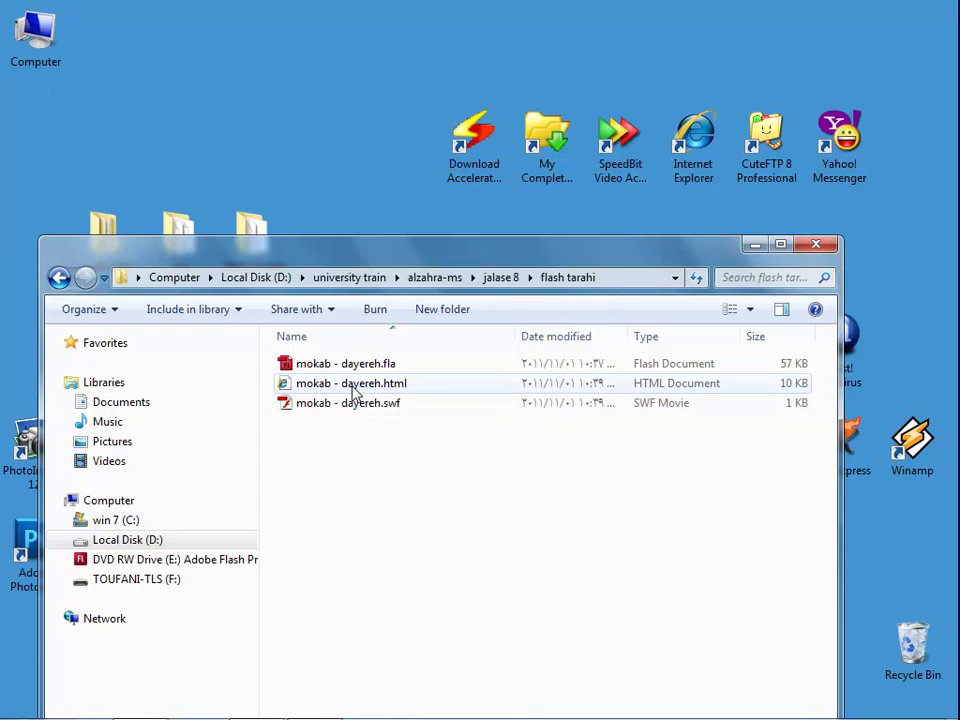
{"action": "mouse_move", "coordinate": [361, 413]}
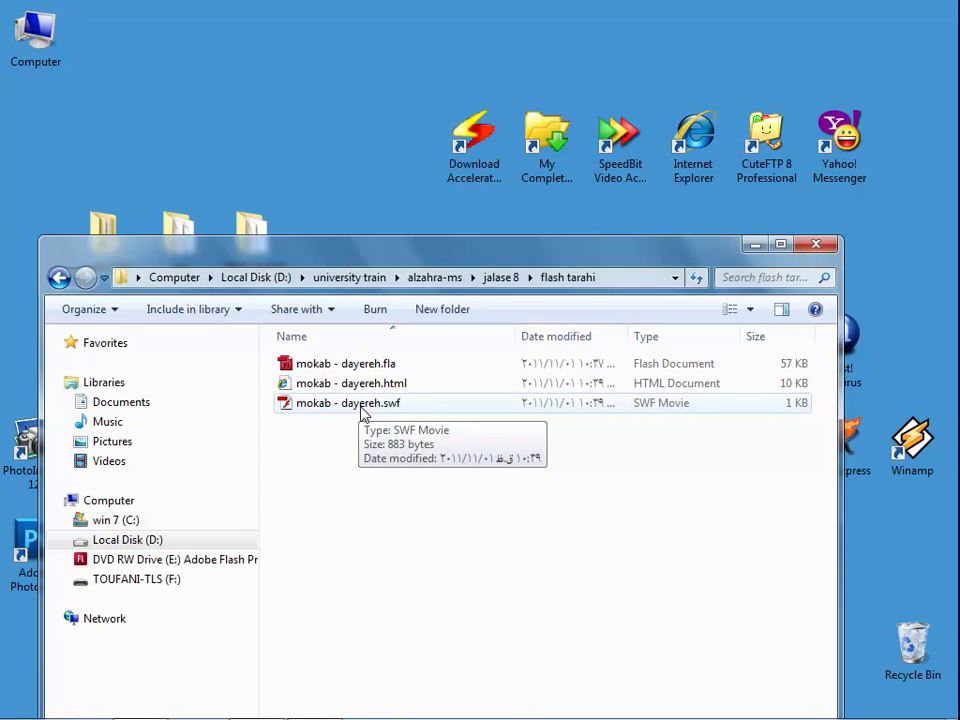
{"action": "double_click", "coordinate": [365, 368]}
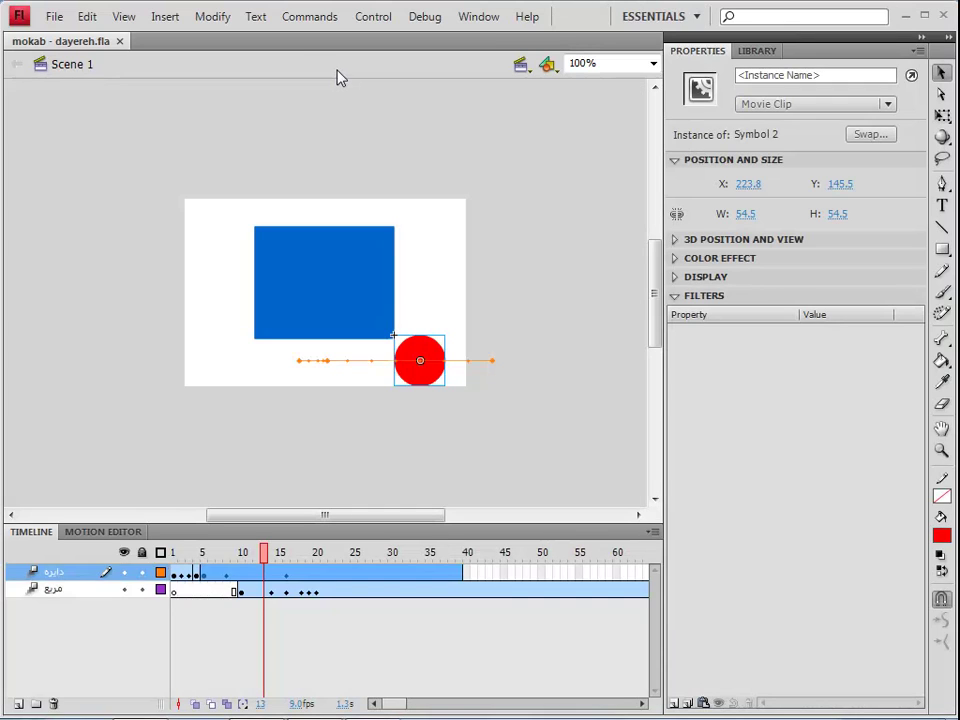
Open the Publish Settings of the document and turn the HTML format off and back on.
{"action": "left_click", "coordinate": [58, 17]}
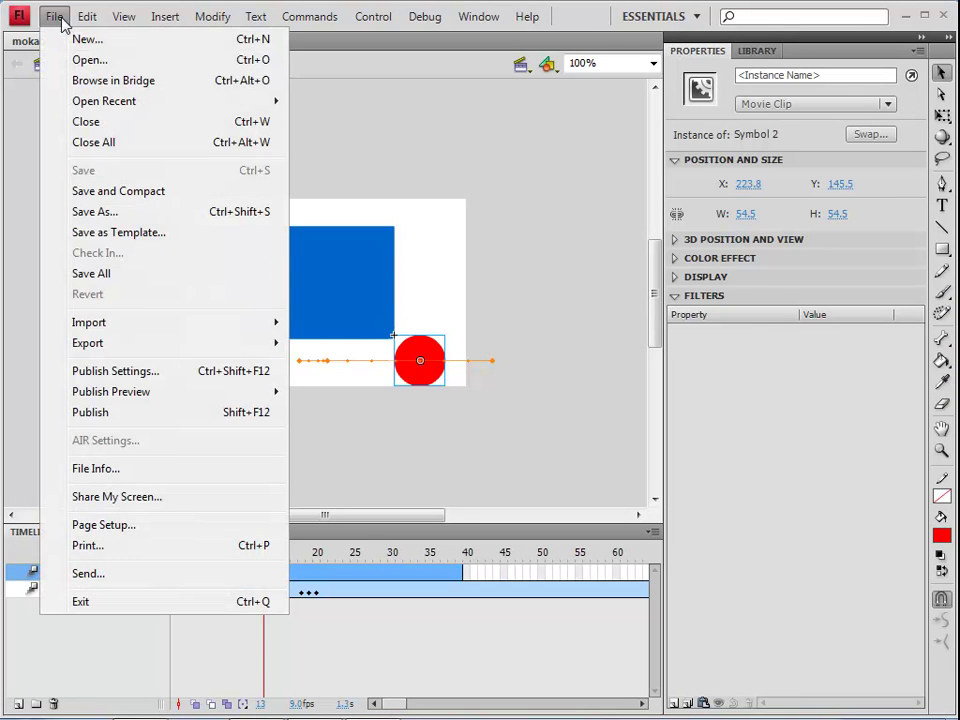
{"action": "left_click", "coordinate": [136, 375]}
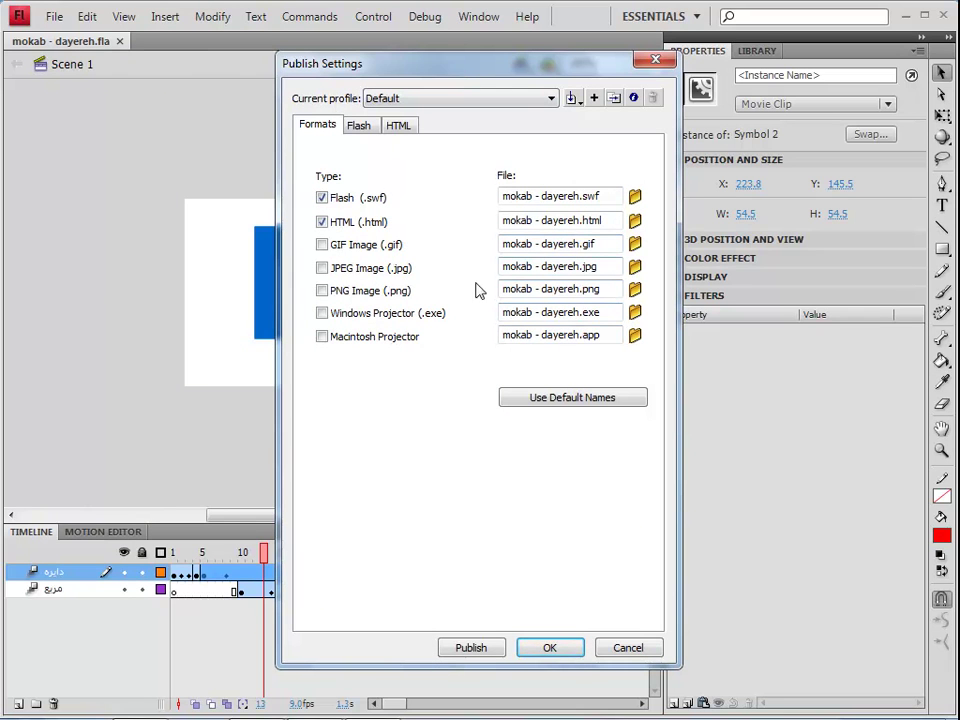
{"action": "left_click", "coordinate": [321, 222]}
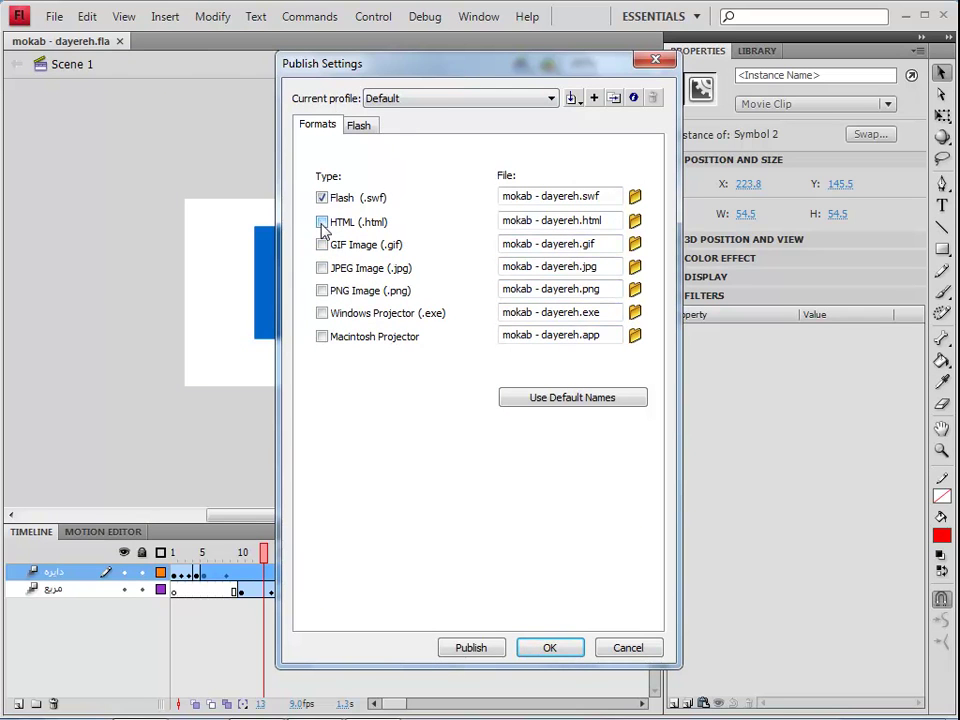
{"action": "left_click", "coordinate": [322, 223]}
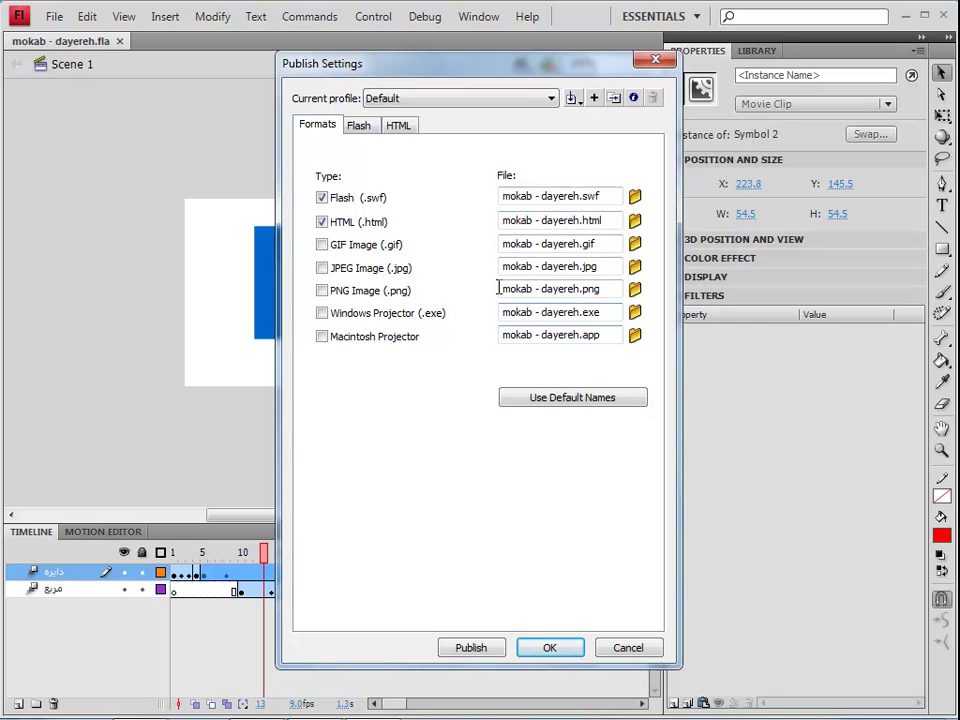
Switch the target player in the Flash publish settings to Flash Player 5 and back to Flash Player 10.
{"action": "left_click", "coordinate": [360, 128]}
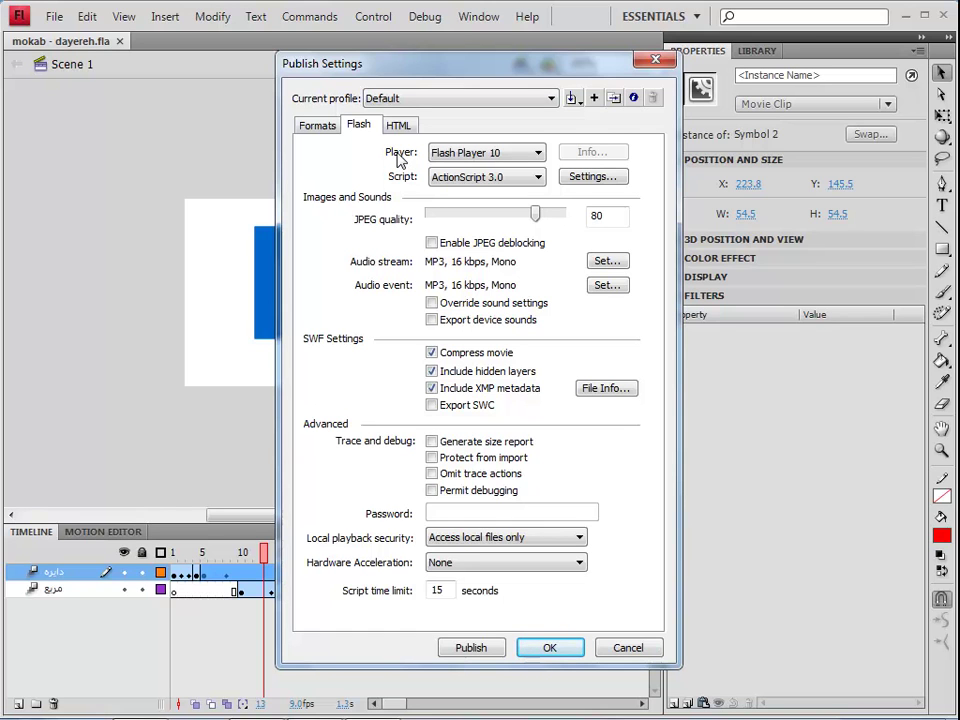
{"action": "left_click", "coordinate": [436, 153]}
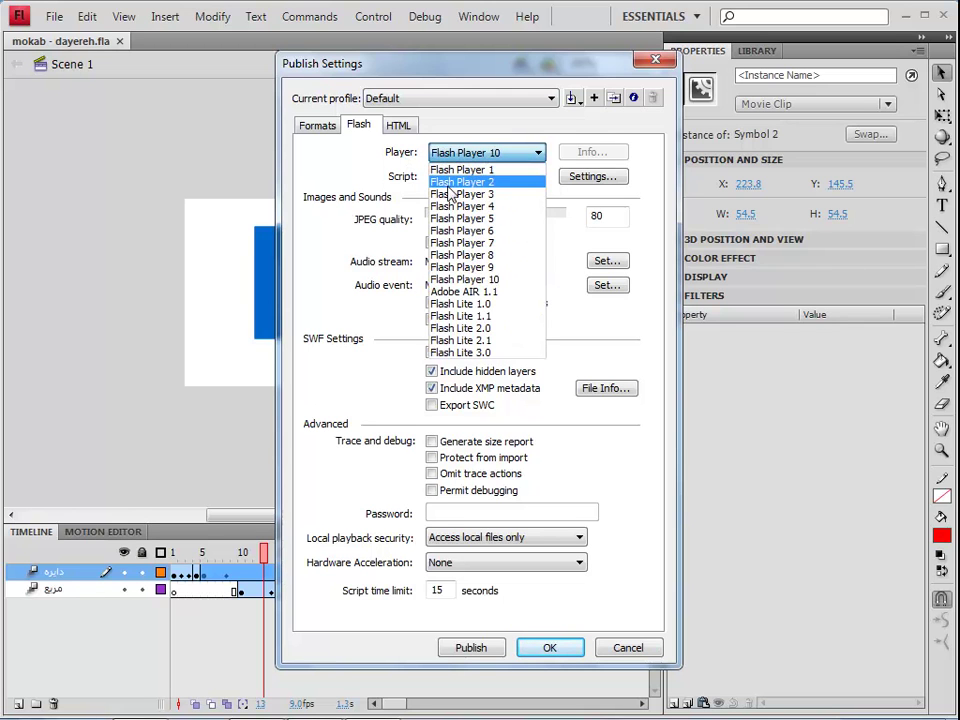
{"action": "left_click", "coordinate": [449, 219]}
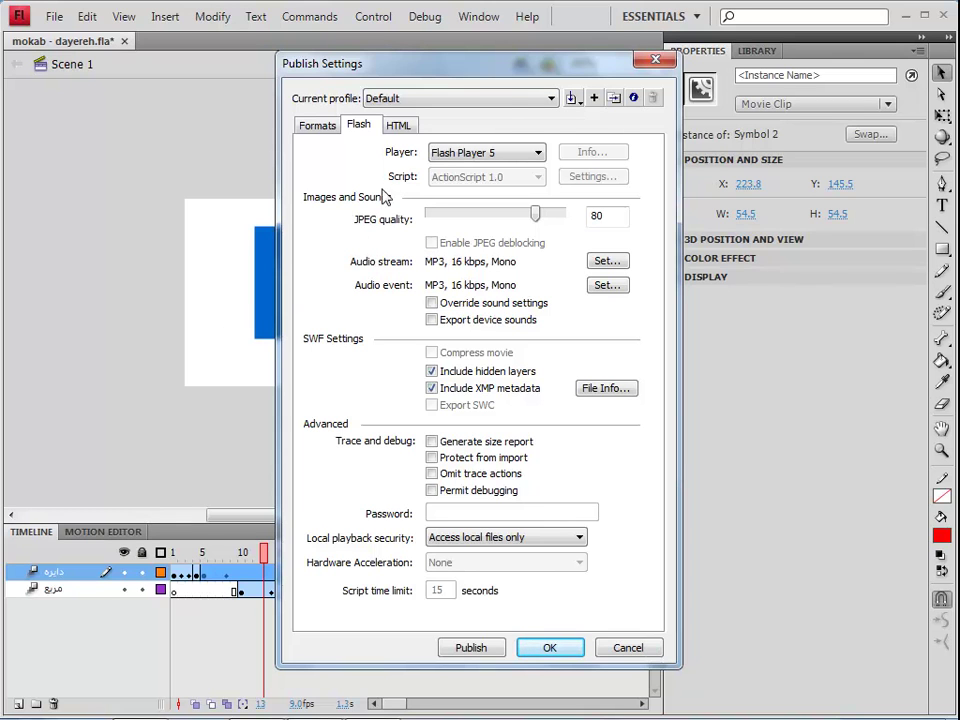
{"action": "left_click", "coordinate": [490, 152]}
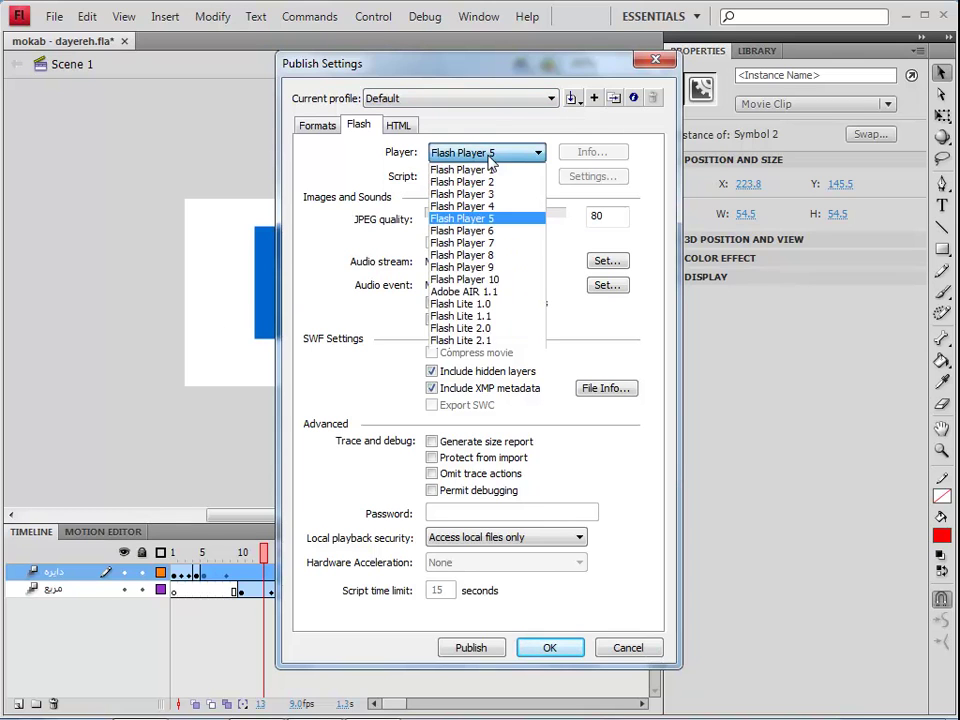
{"action": "left_click", "coordinate": [483, 281]}
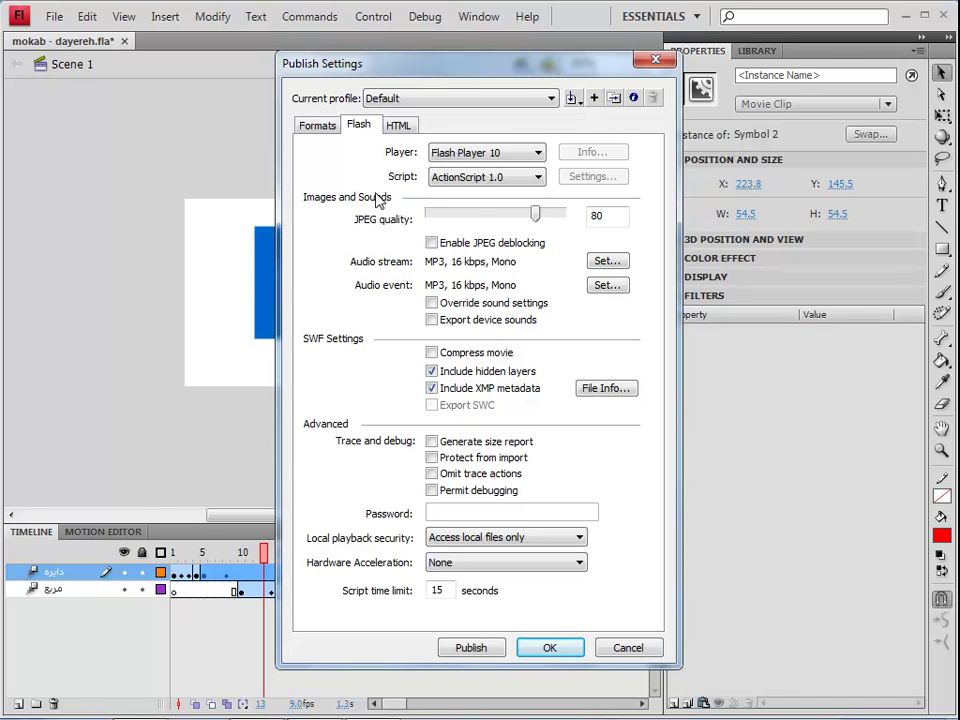
Review the available player versions, the HTML publish options and the output formats in the Publish Settings.
{"action": "left_click", "coordinate": [456, 155]}
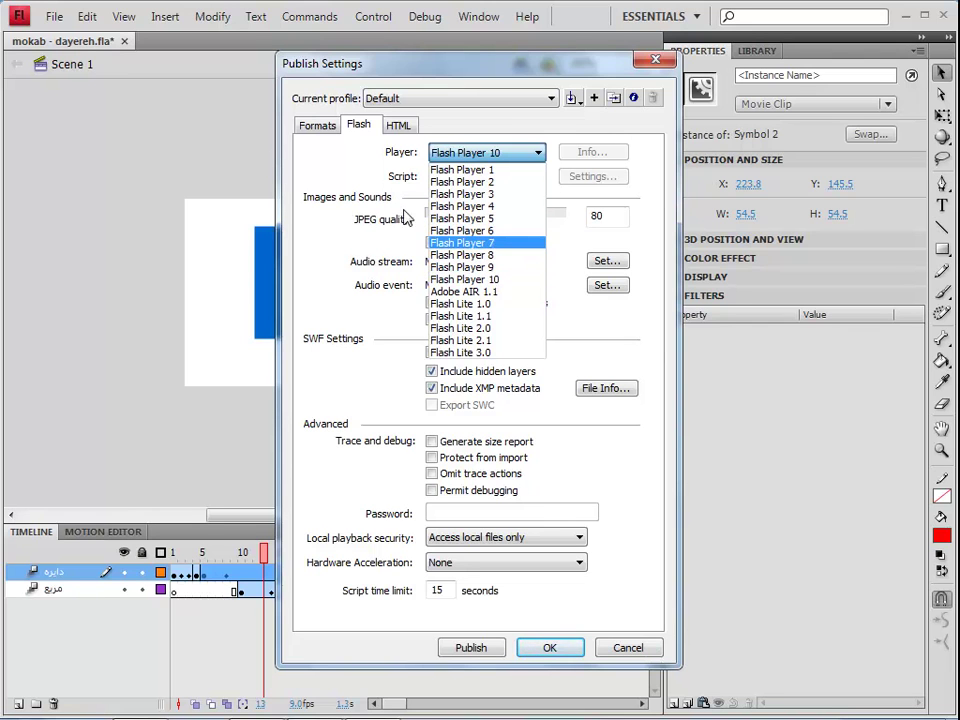
{"action": "left_click", "coordinate": [333, 183]}
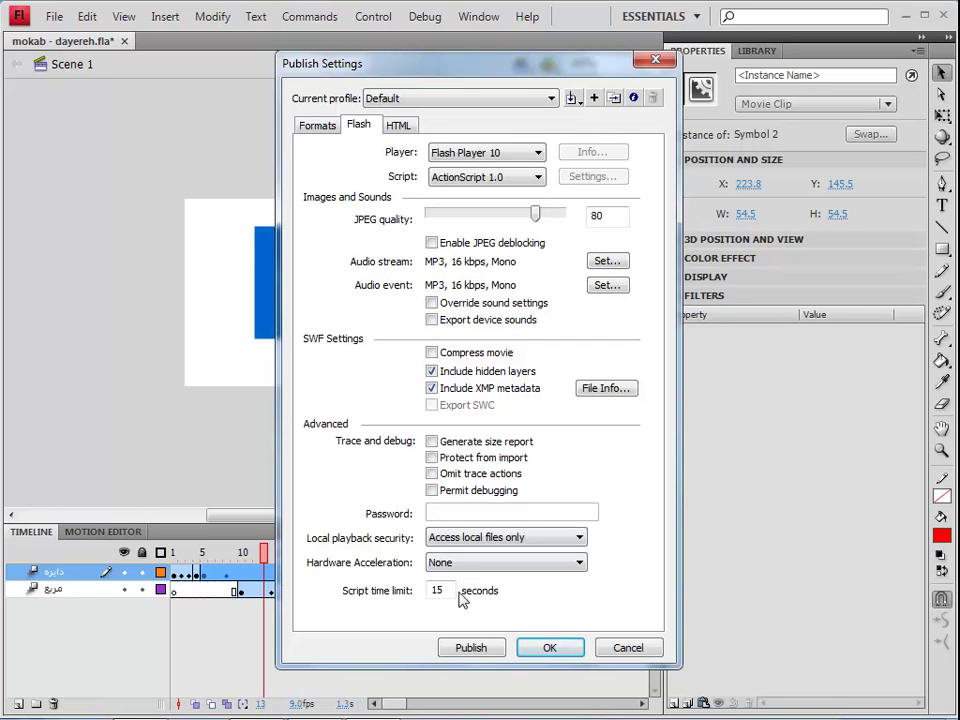
{"action": "left_click", "coordinate": [399, 125]}
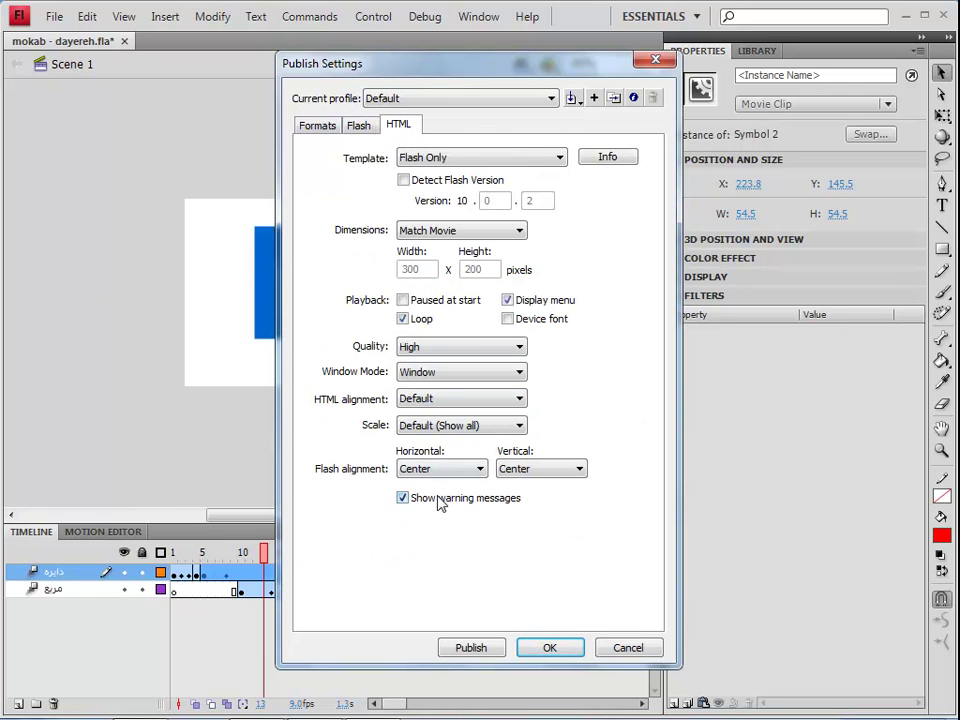
{"action": "left_click", "coordinate": [318, 126]}
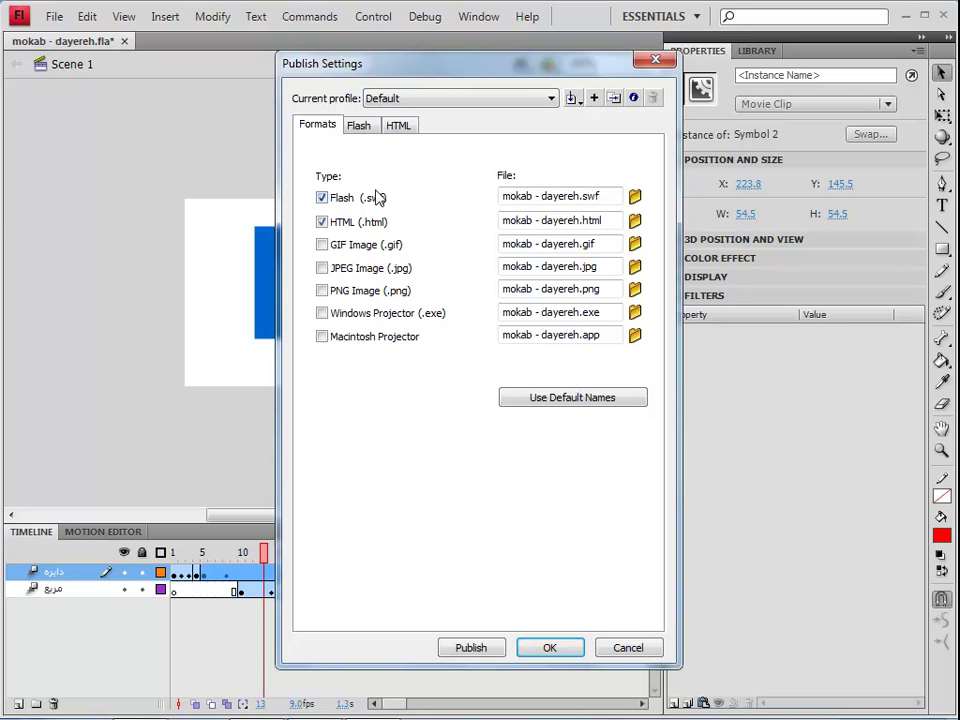
{"action": "left_click", "coordinate": [448, 103]}
{"action": "left_click", "coordinate": [448, 103]}
Accept the publish settings and save mokab - dayereh.fla.
{"action": "left_click", "coordinate": [541, 650]}
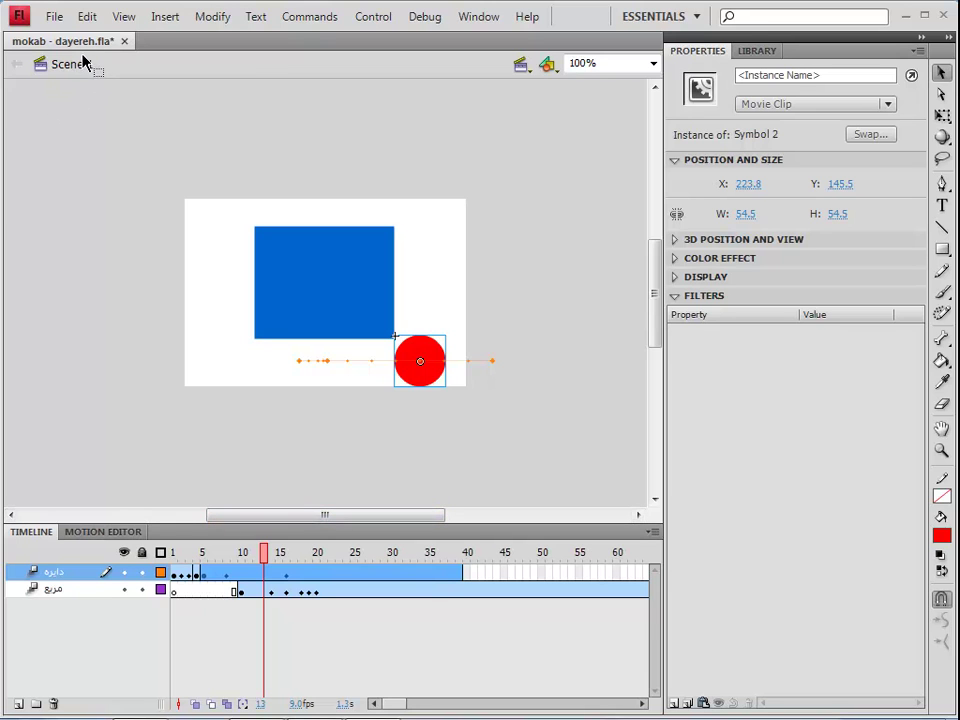
{"action": "key", "text": "ctrl+s"}
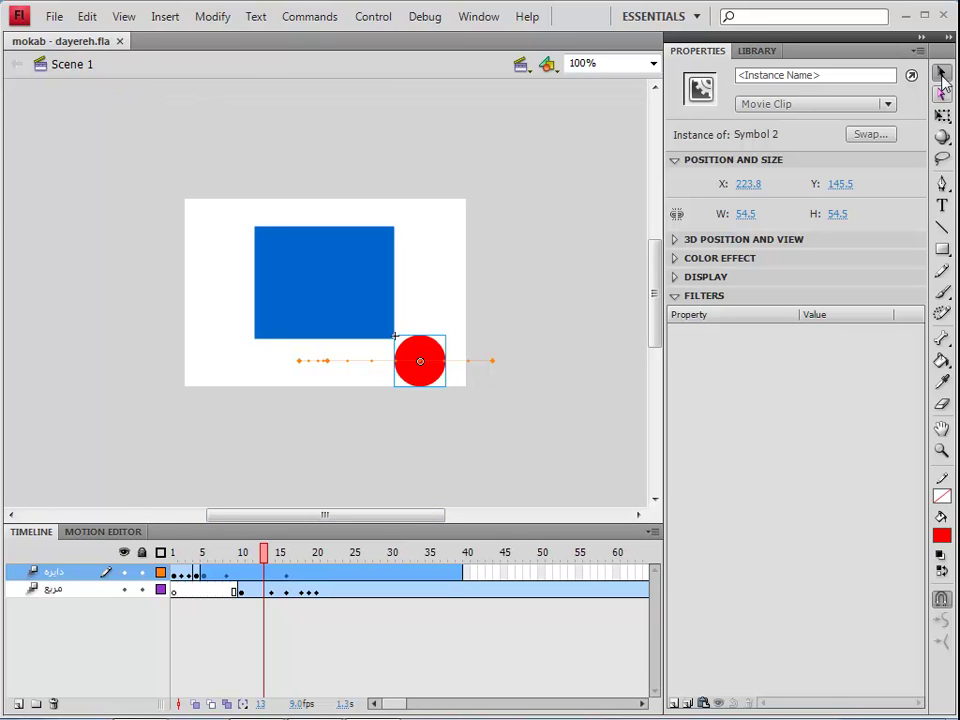
{"action": "left_click", "coordinate": [926, 15]}
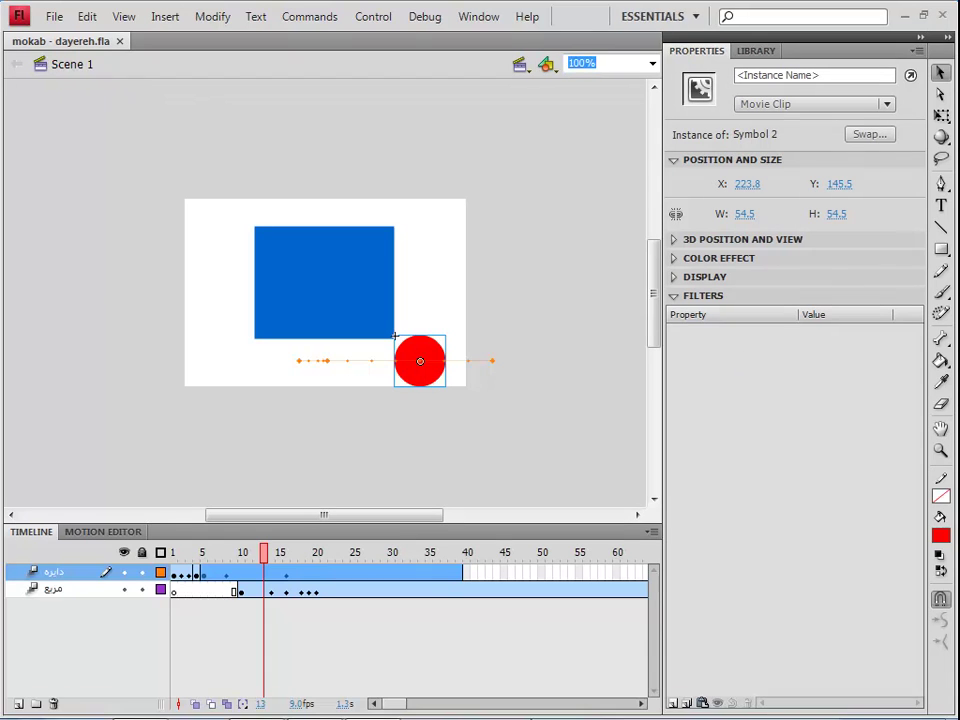
{"action": "left_click", "coordinate": [765, 700]}
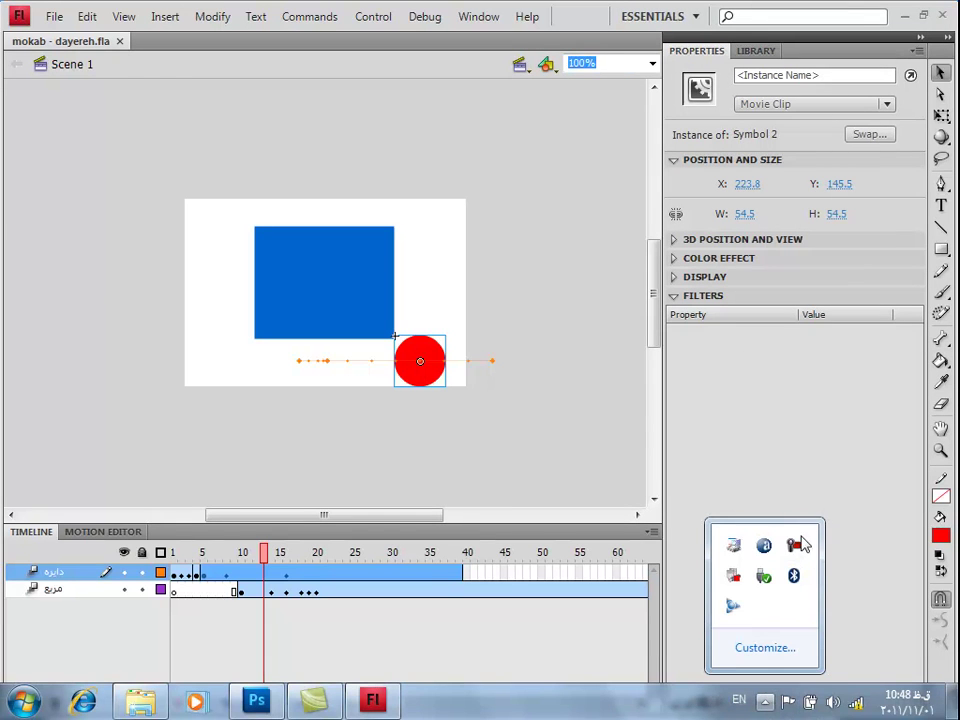